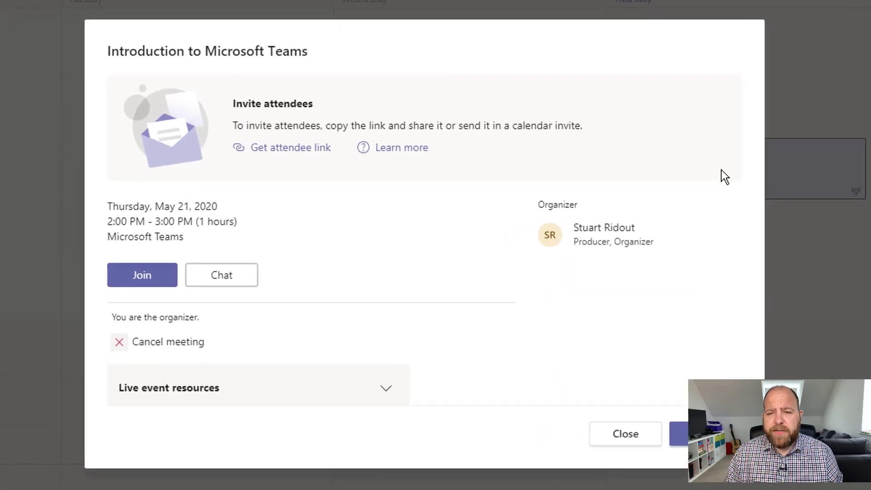
- Download the reports from the live event resources of Introduction to Microsoft Teams and close the event details
scroll(259, 278, down, 6)
scroll(251, 253, up, 1)
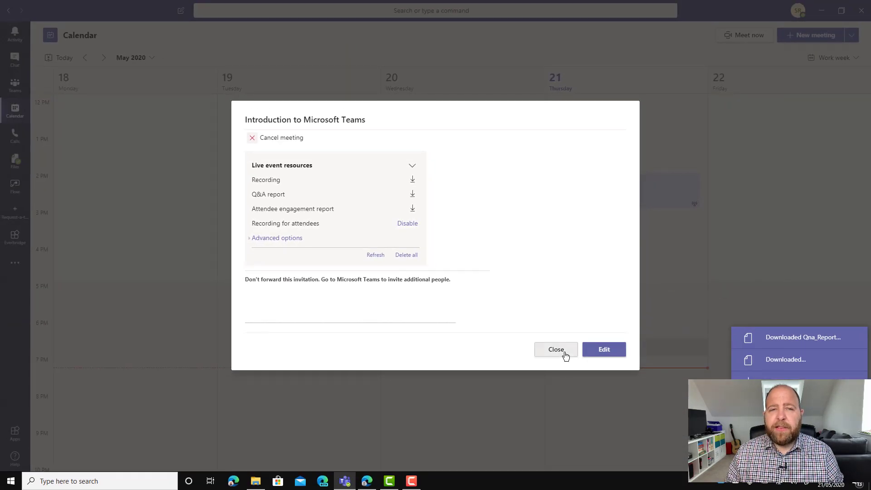
click(556, 350)
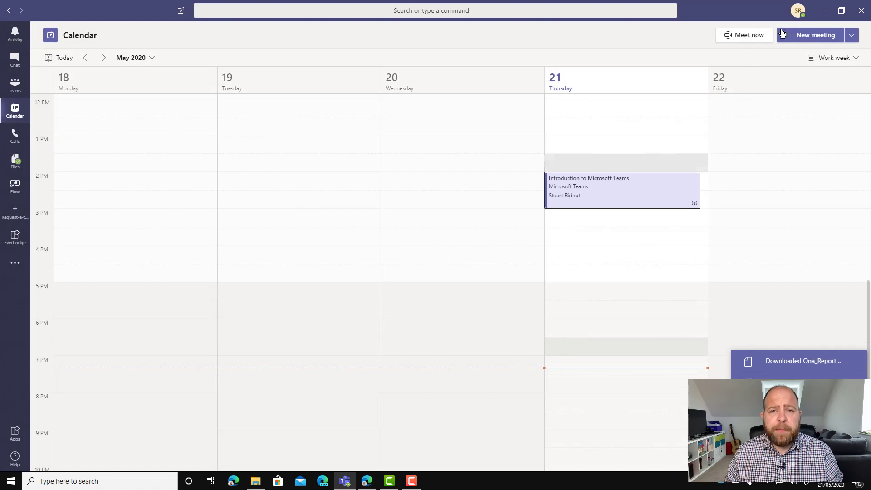
- Switch from Teams to the web browser and open aka.ms/TeamsLiveEventsReport in a new tab
click(823, 12)
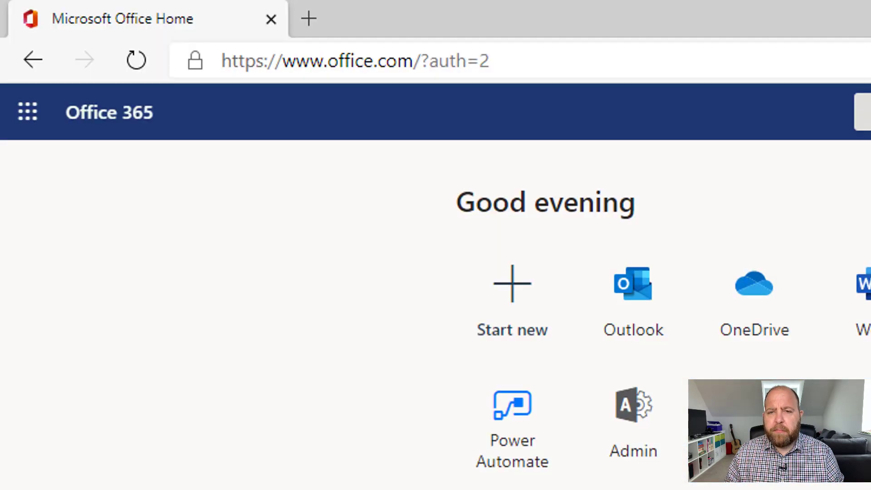
click(298, 17)
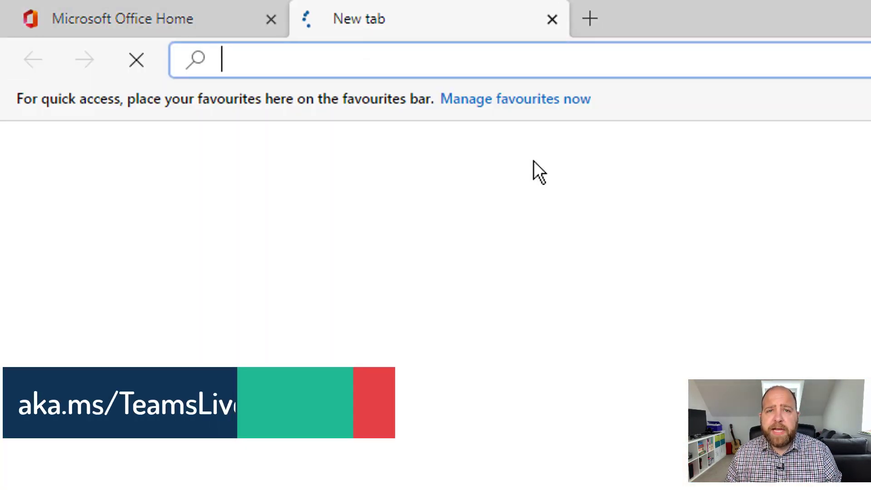
text(aka.ms/)
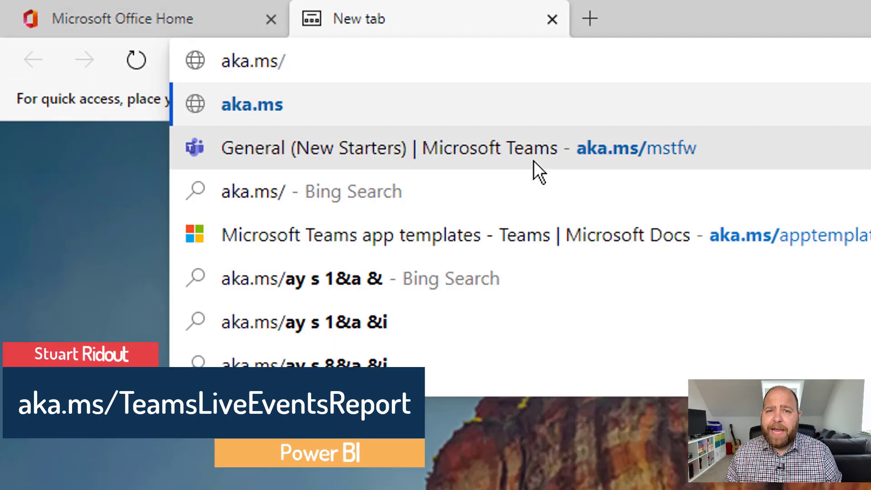
text(Teams)
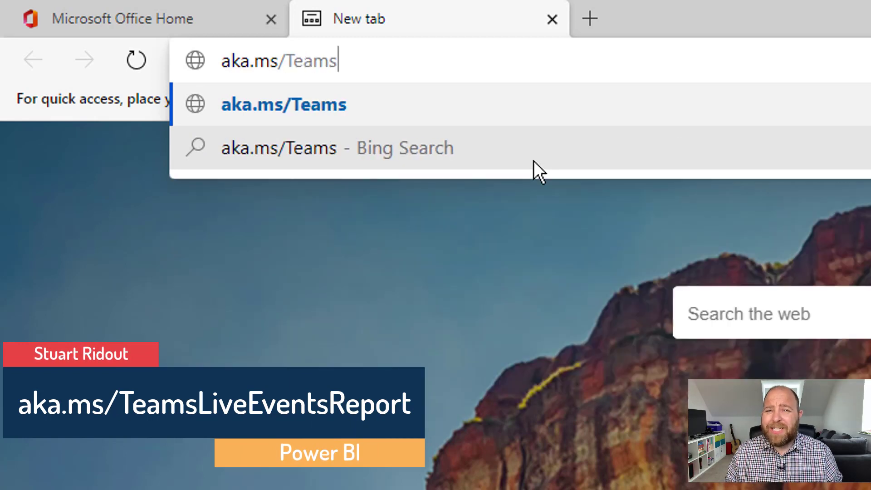
text(LiveEve)
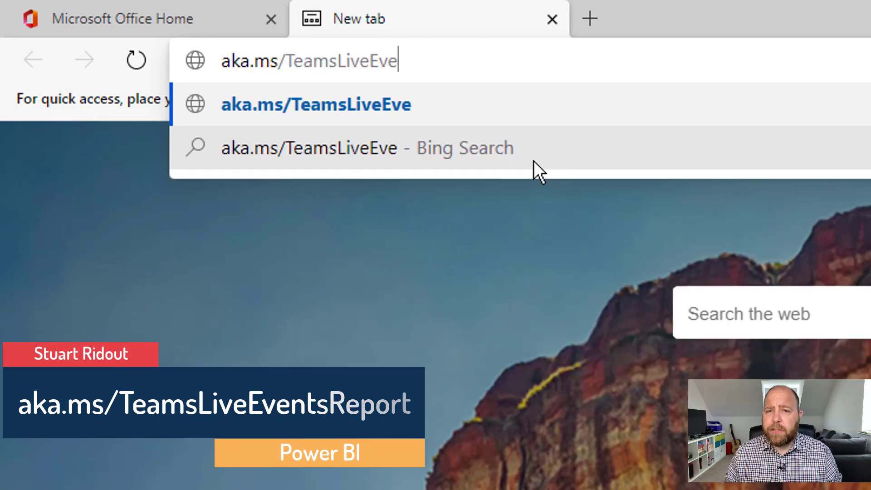
text(ntsReport)
key(Return)
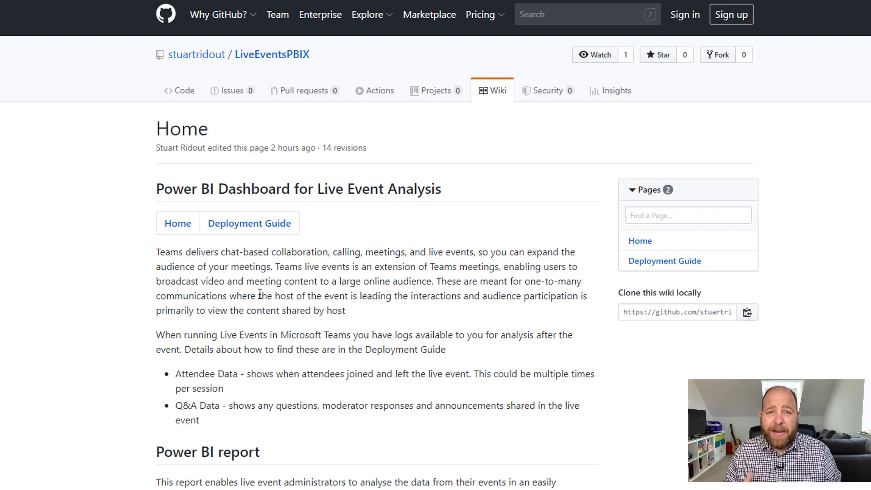
- Examine the Power BI report's feature list and its Event, Q&A, Overview and User Insights pages on the wiki home page
scroll(260, 294, down, 10)
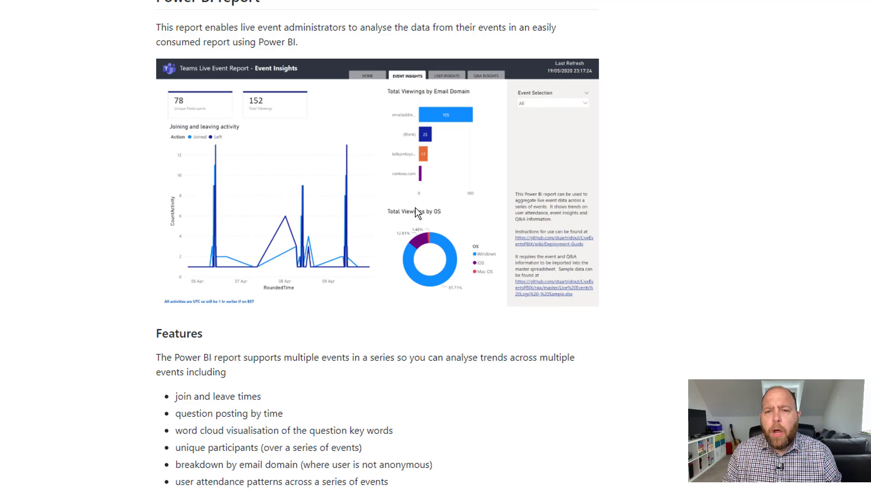
scroll(420, 247, down, 5)
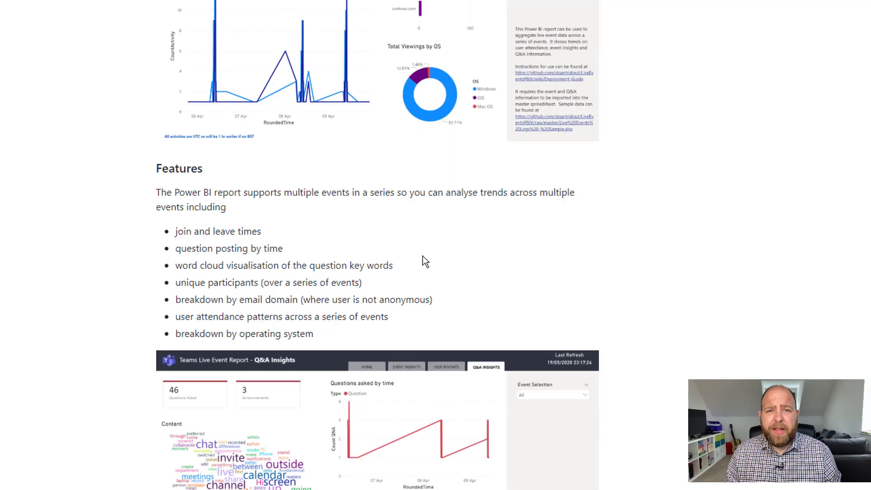
scroll(418, 241, down, 3)
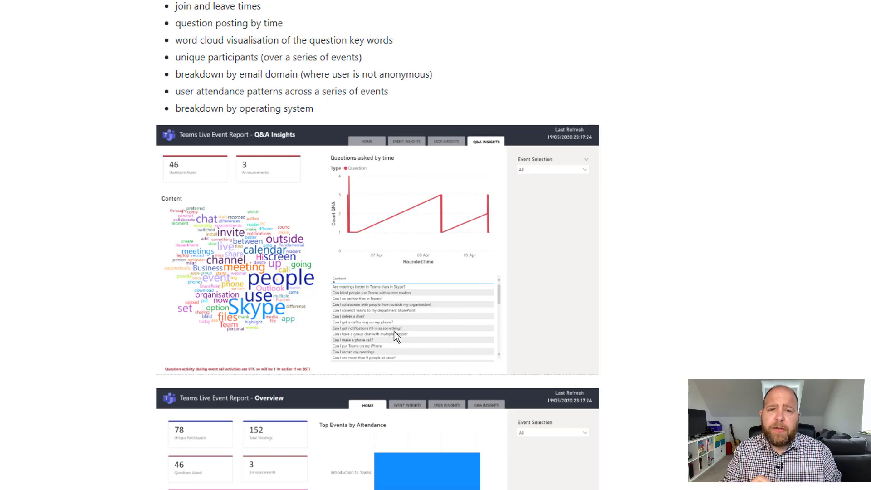
scroll(388, 286, down, 4)
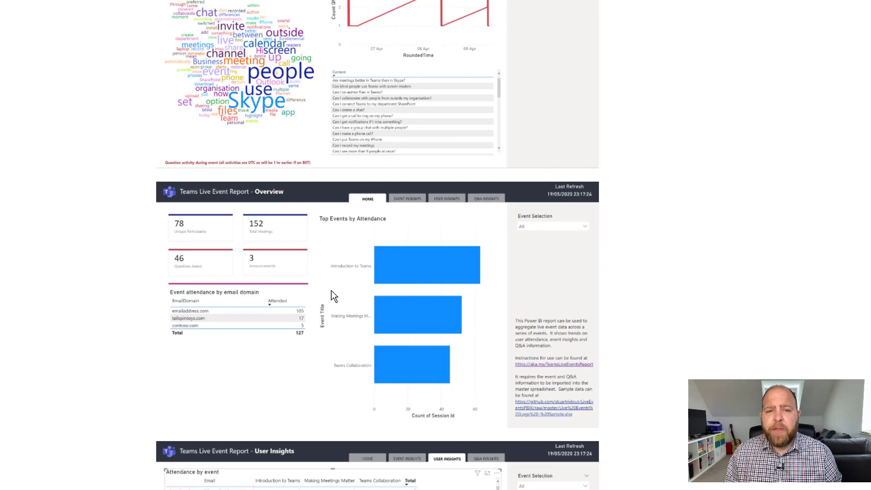
scroll(332, 292, down, 4)
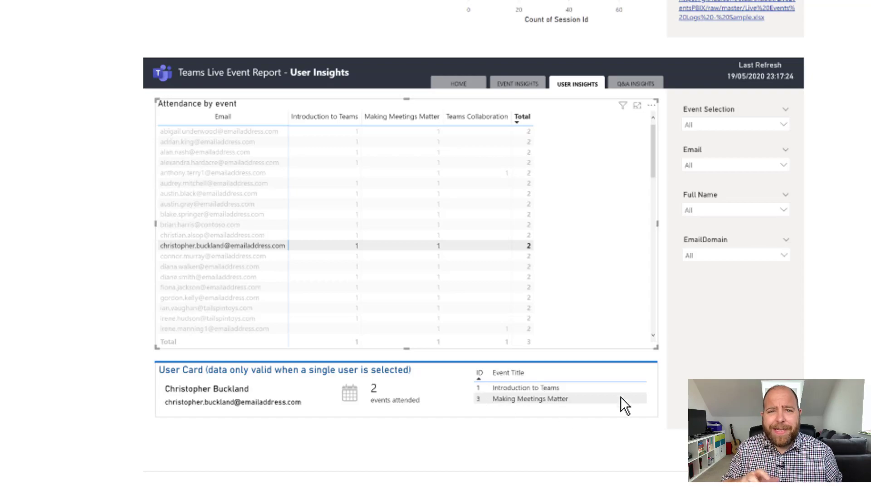
scroll(391, 399, up, 20)
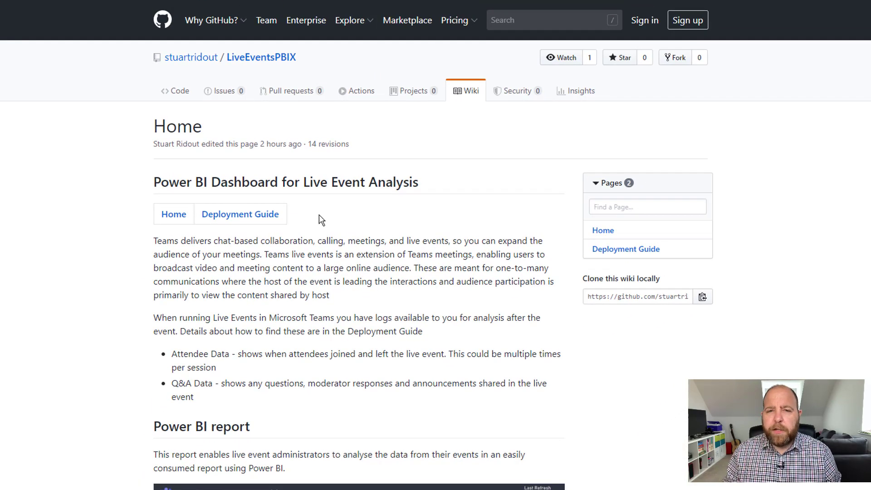
- Download the whole solution through the Deployment Guide's GitHub link and open LiveEventsPBIX-master.zip
click(233, 214)
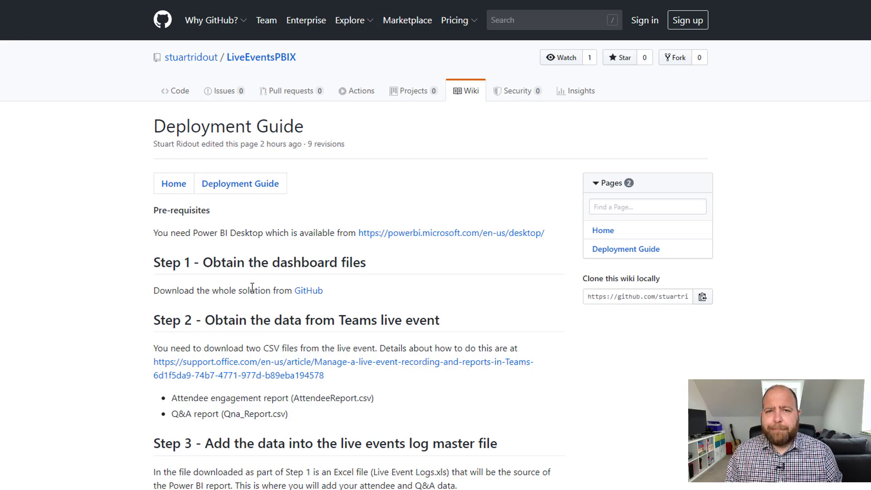
click(317, 291)
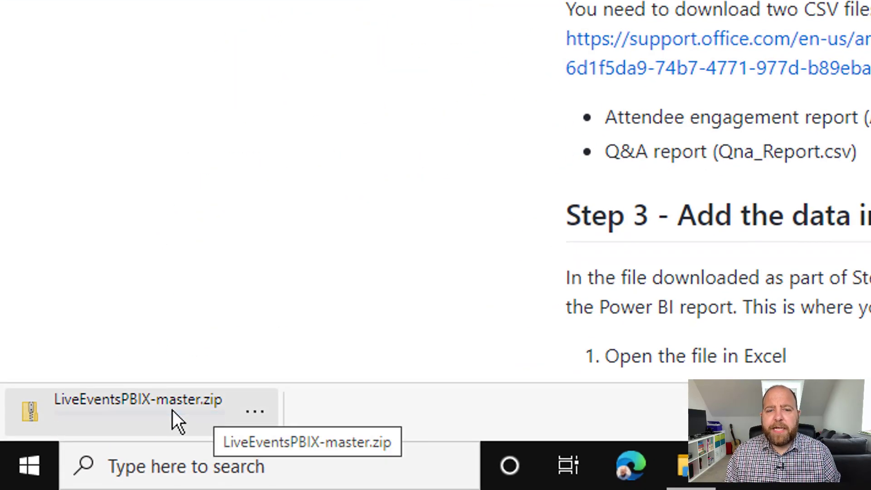
click(157, 414)
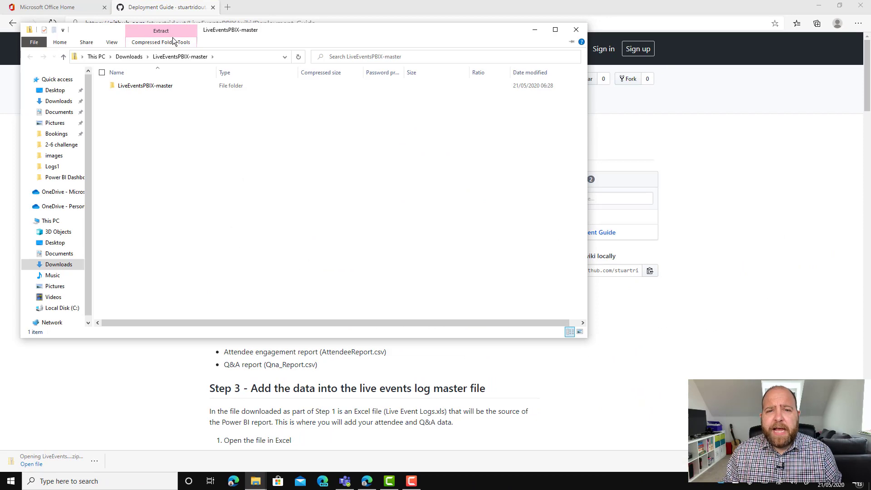
- Extract the whole archive to the proposed LiveEventsPBIX-master folder in Downloads and open the extracted inner folder
click(172, 37)
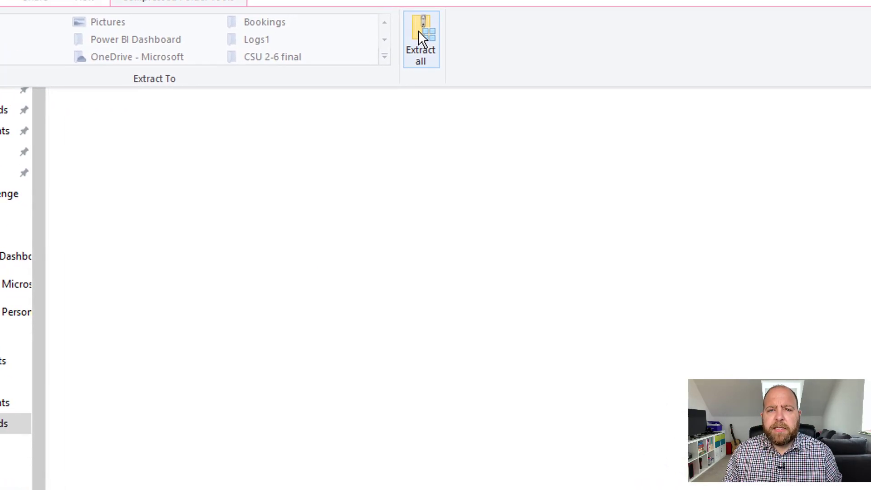
click(428, 75)
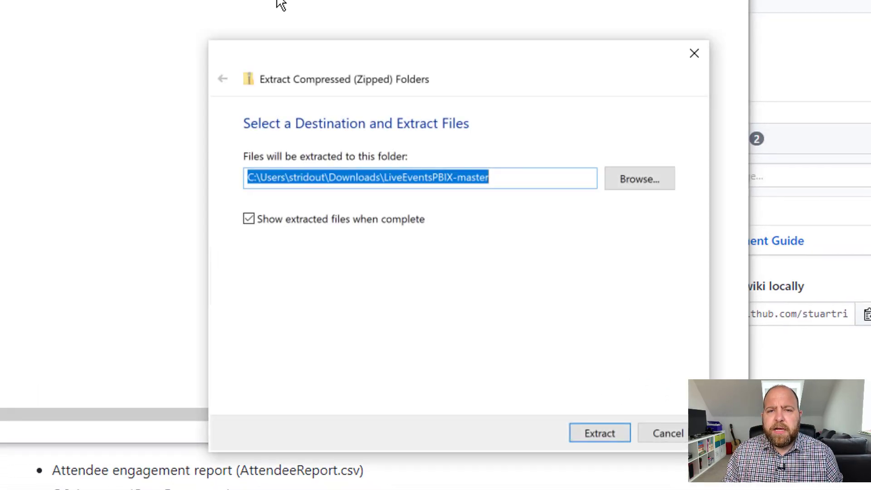
click(607, 435)
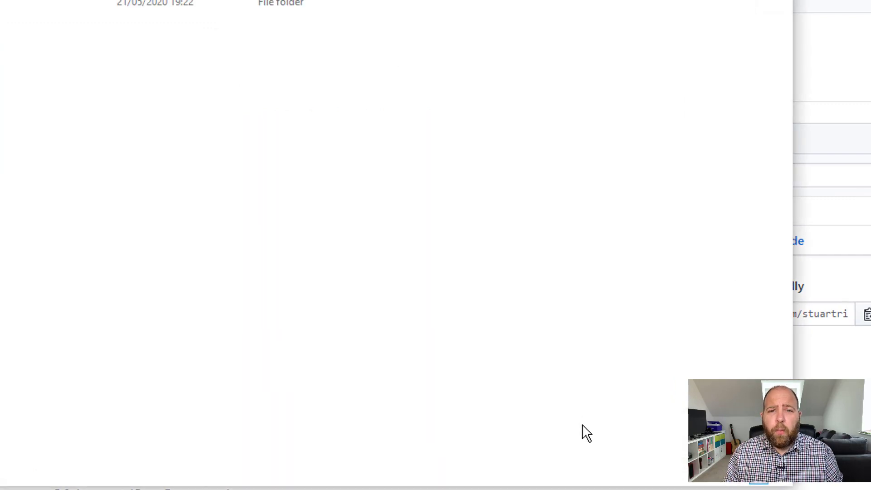
double_click(102, 66)
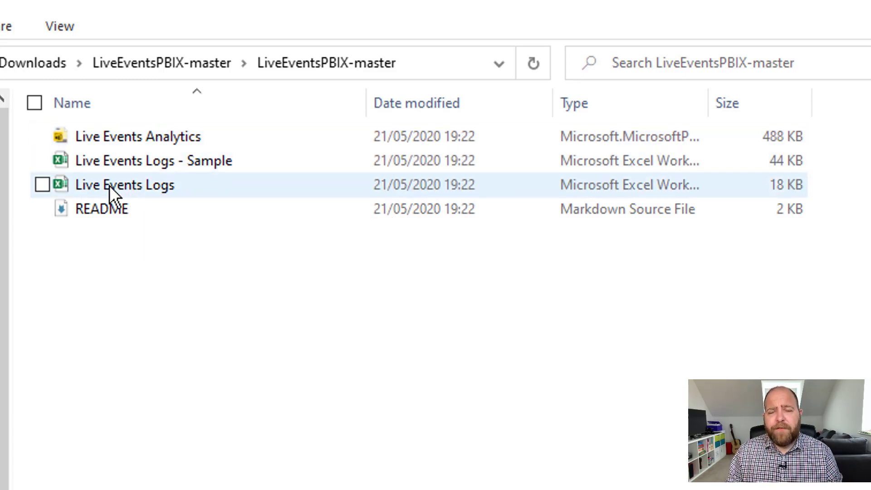
- Open the Live Events Logs - Sample workbook in Excel, maximize it and enable editing
mouse_move(155, 180)
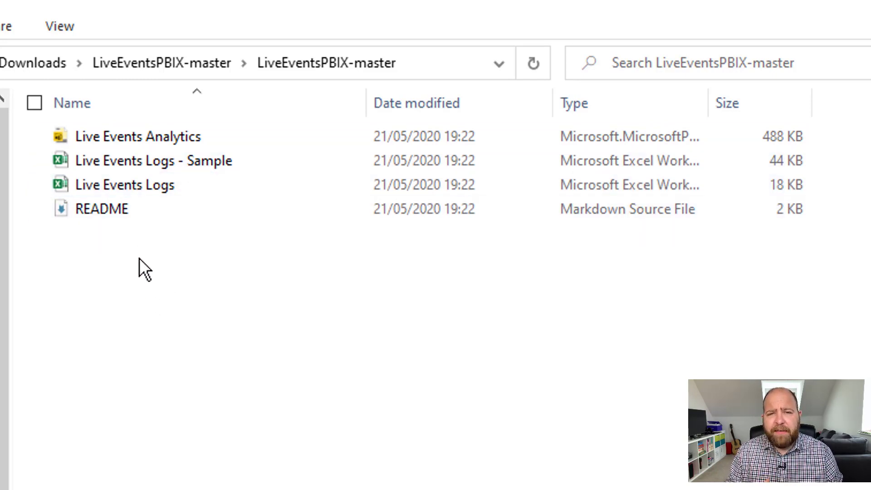
click(172, 170)
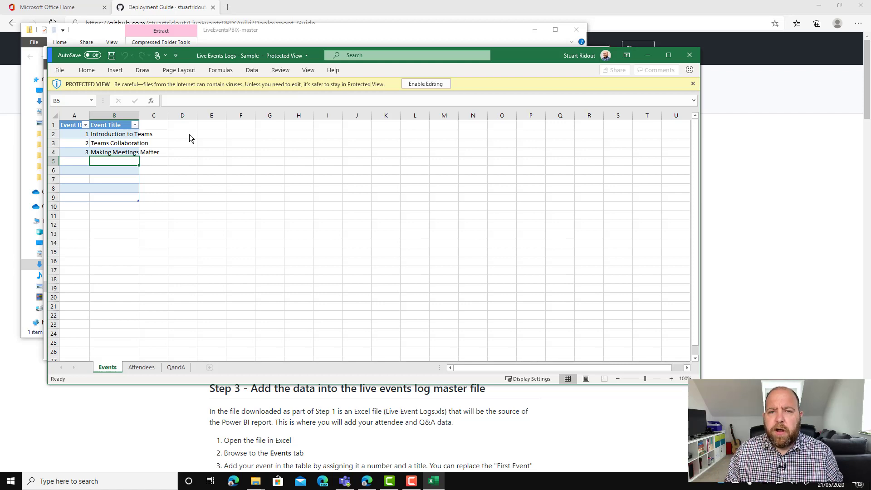
click(668, 56)
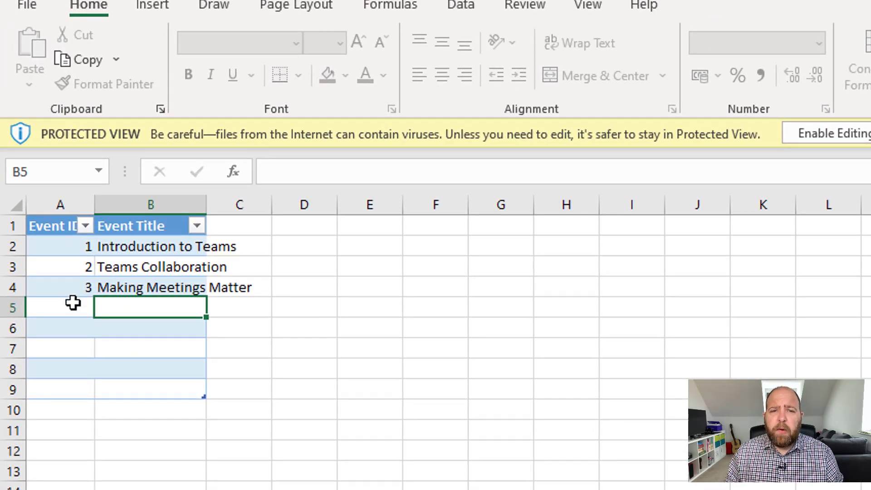
click(72, 303)
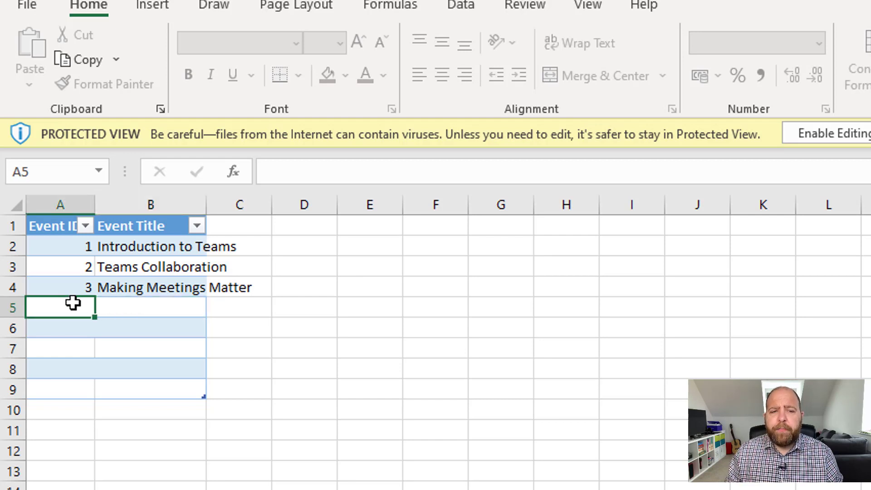
click(861, 144)
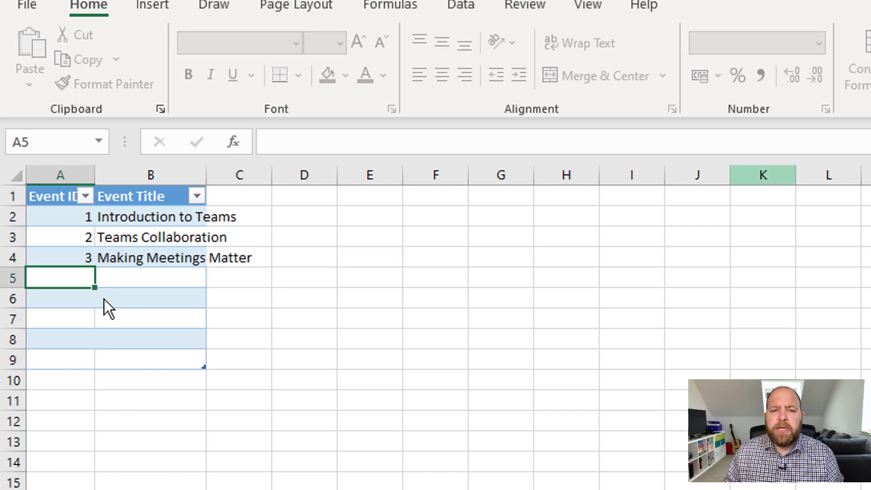
- Add event ID 4 titled "When to use Channels" in row 5 of the Events table and widen the Event Title column to fit
double_click(86, 281)
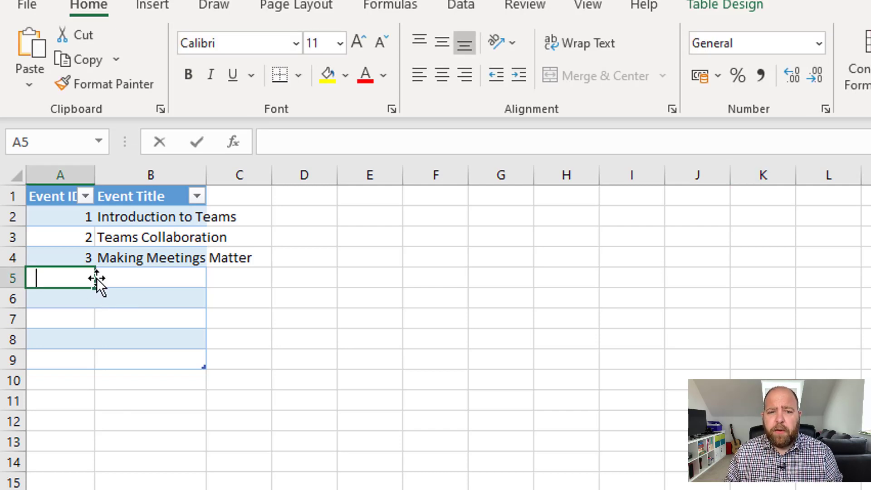
text(4)
key(Tab)
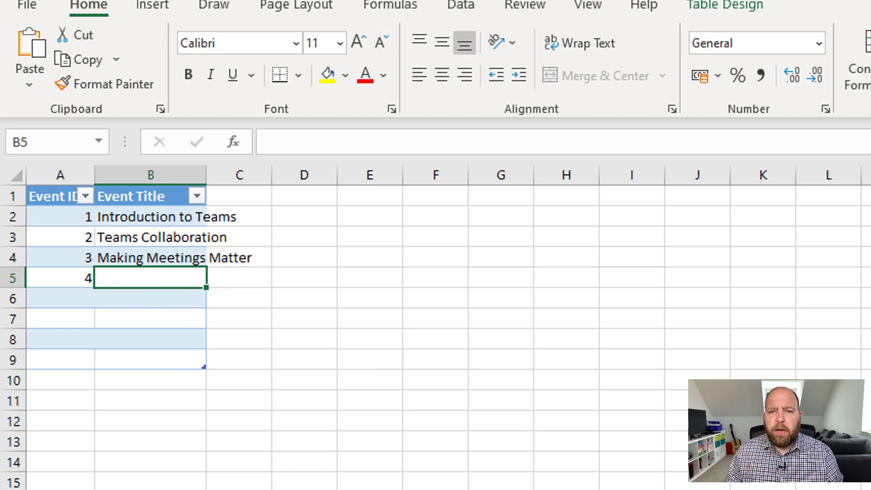
text(When)
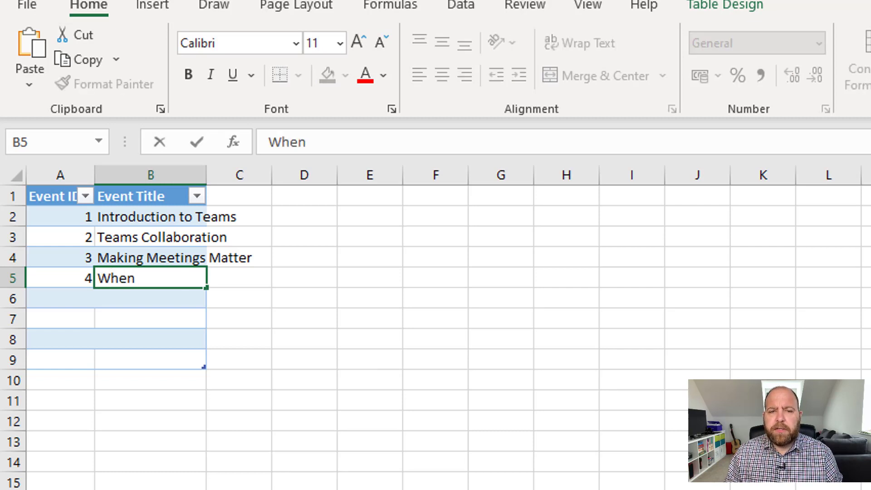
text( to use Channels)
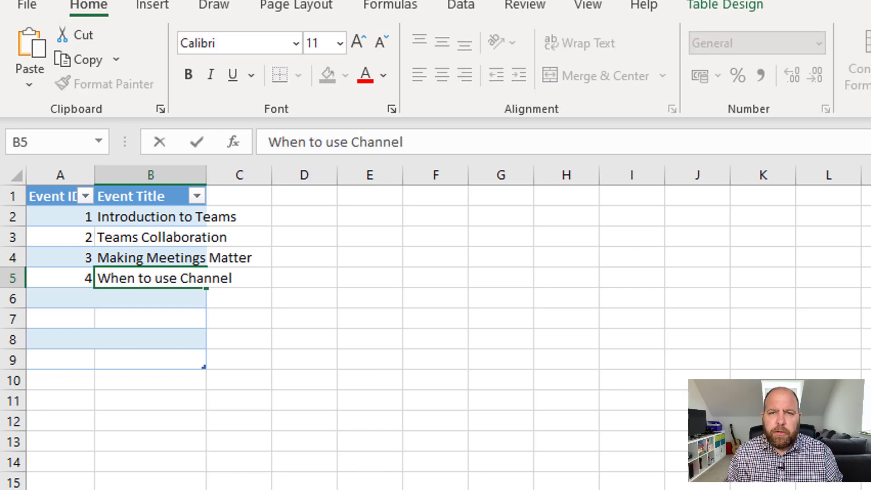
key(Return)
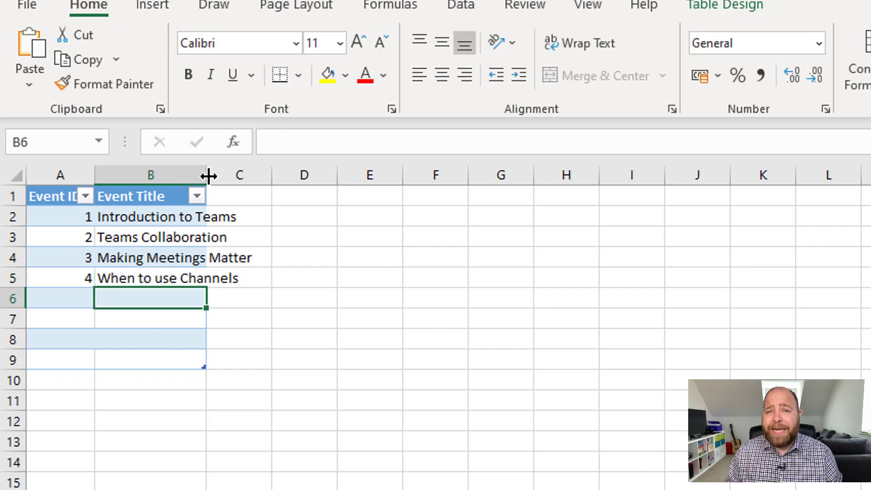
drag(207, 176, 267, 178)
click(364, 358)
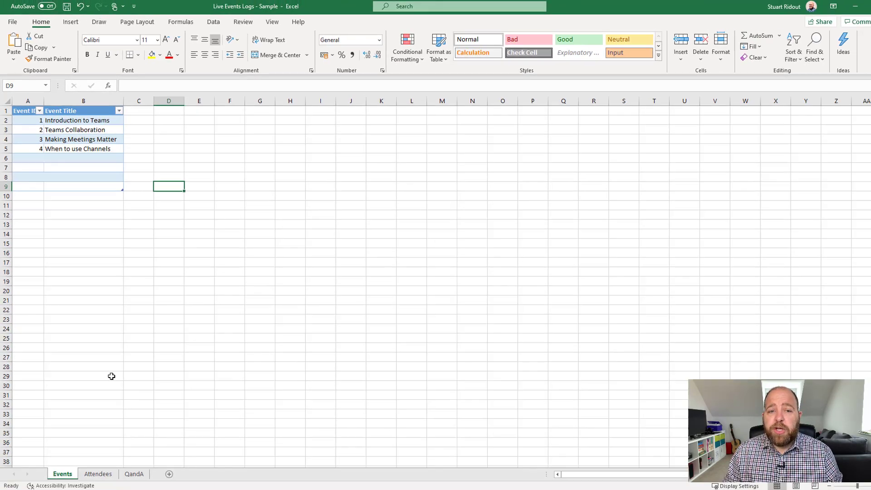
- Examine the records on the Attendees sheet and how their Event ID column separates event 1 from event 2
click(98, 474)
scroll(114, 270, up, 15)
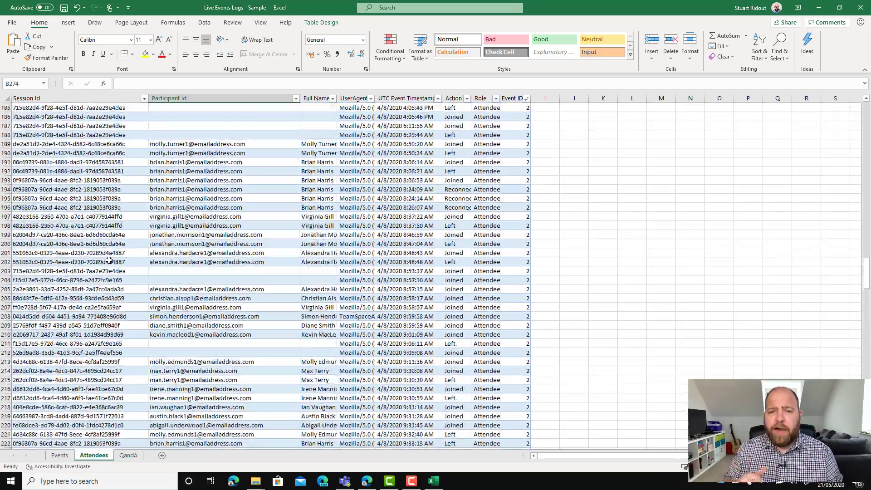
scroll(108, 260, up, 20)
scroll(108, 255, down, 14)
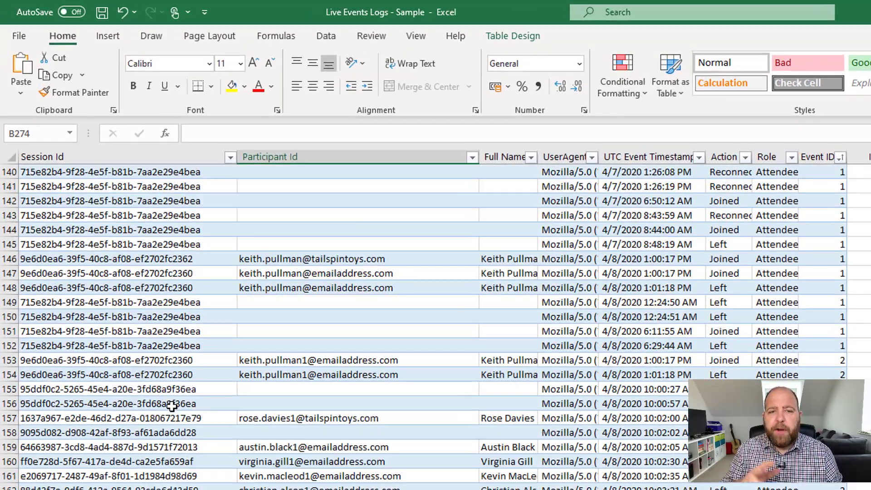
scroll(171, 406, down, 4)
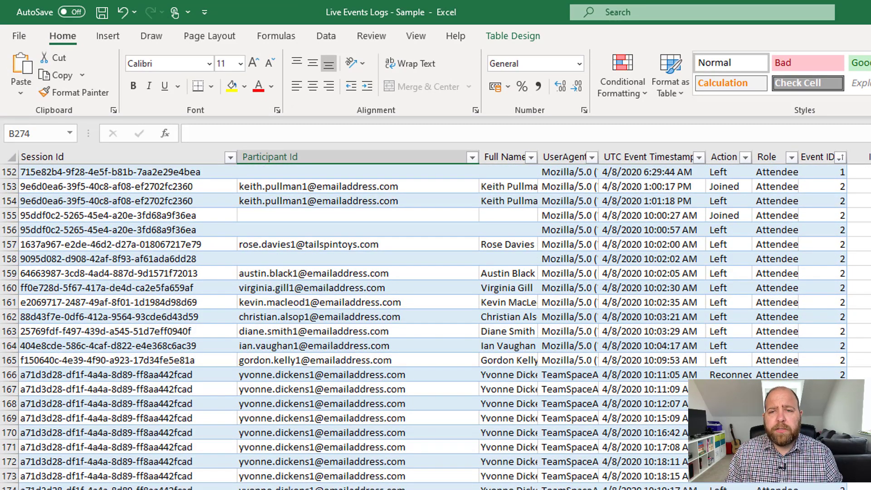
- Examine the remaining Attendees records for event 3 and how the QandA sheet ties each question to an Event ID
scroll(436, 326, down, 20)
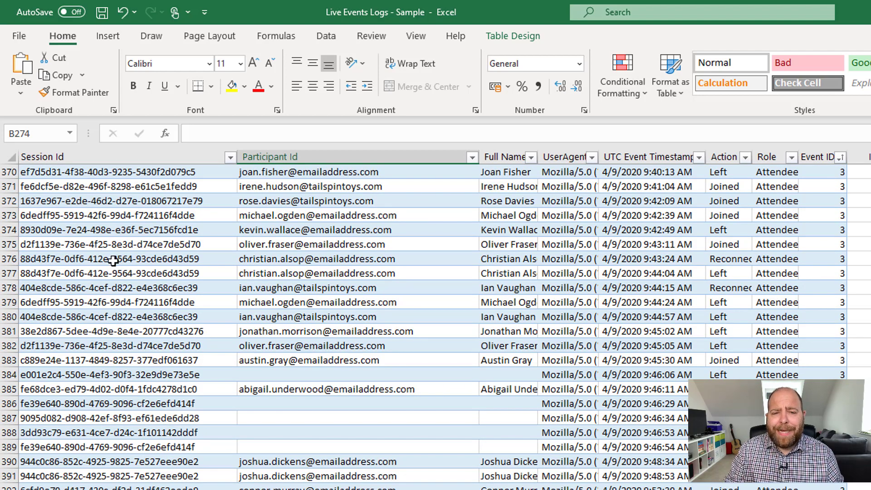
drag(111, 259, 794, 346)
click(357, 489)
key(ctrl+Page_Down)
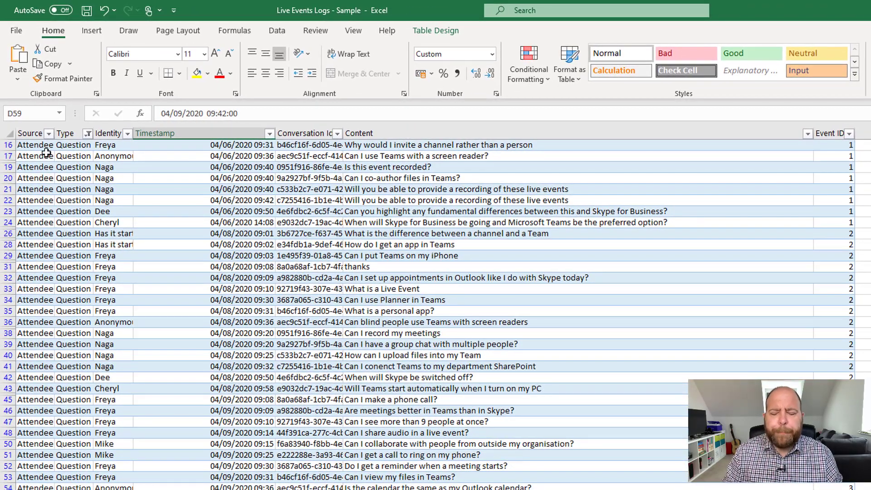
scroll(782, 257, up, 2)
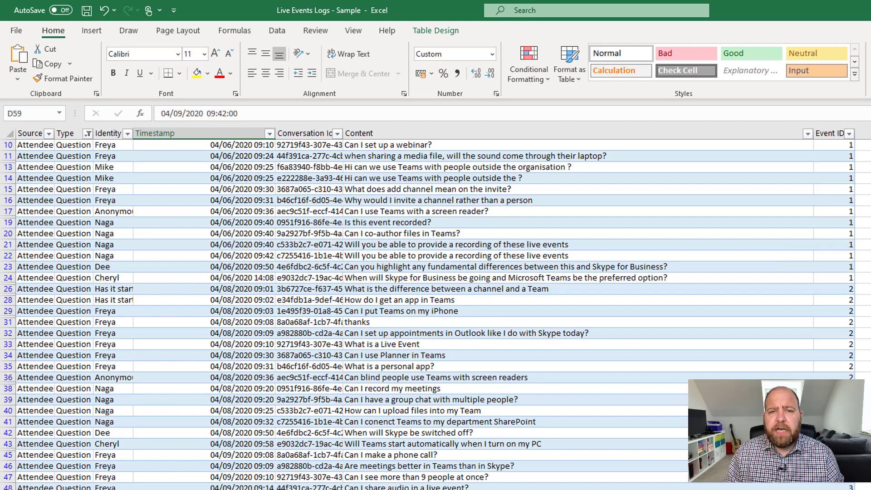
- Close the sample workbook without saving its changes and open the Live Events Logs workbook from the extracted folder
key(ctrl+w)
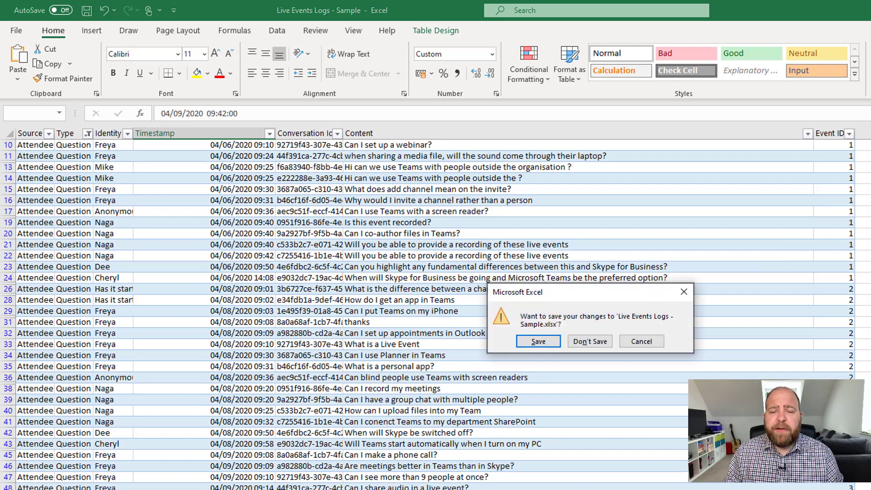
click(602, 348)
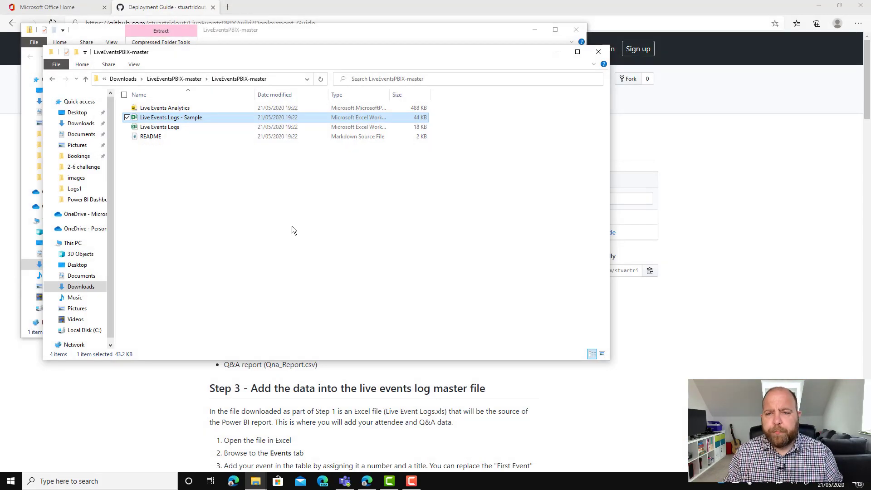
click(155, 129)
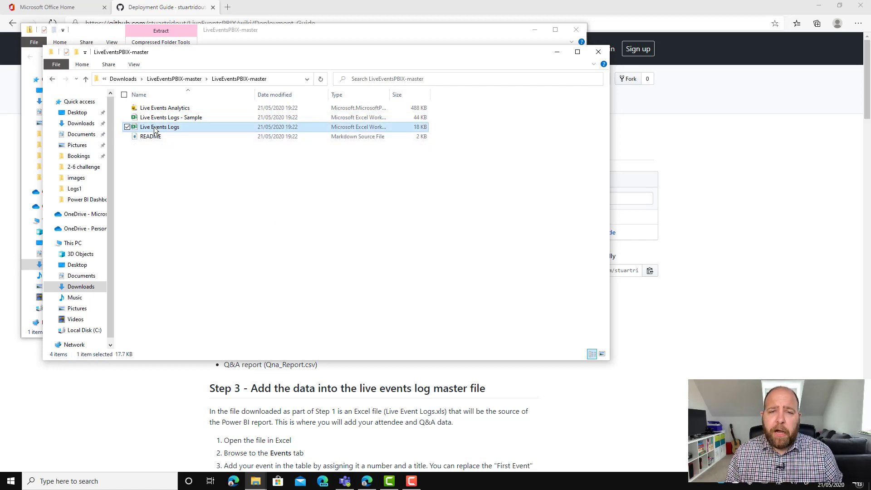
double_click(155, 130)
- Review Steps 2 and 3 of the Deployment Guide in the browser, then return to the Live Events Logs workbook
click(367, 481)
scroll(288, 175, down, 3)
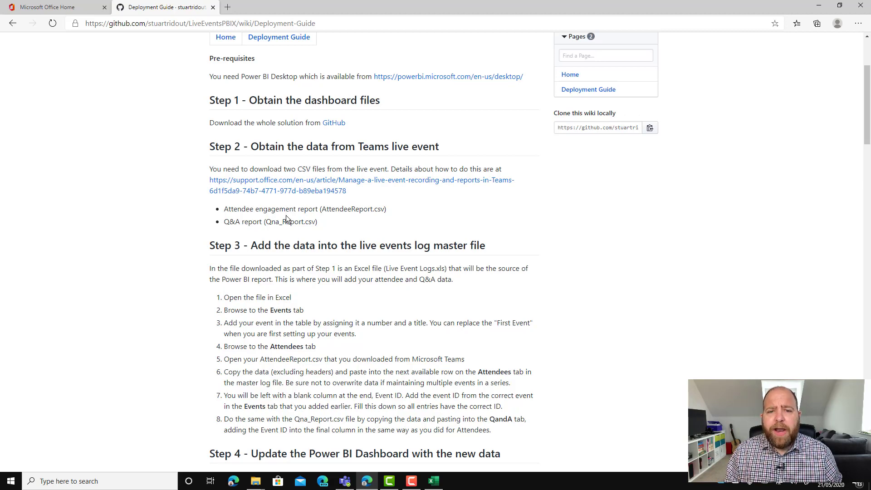
scroll(288, 216, down, 3)
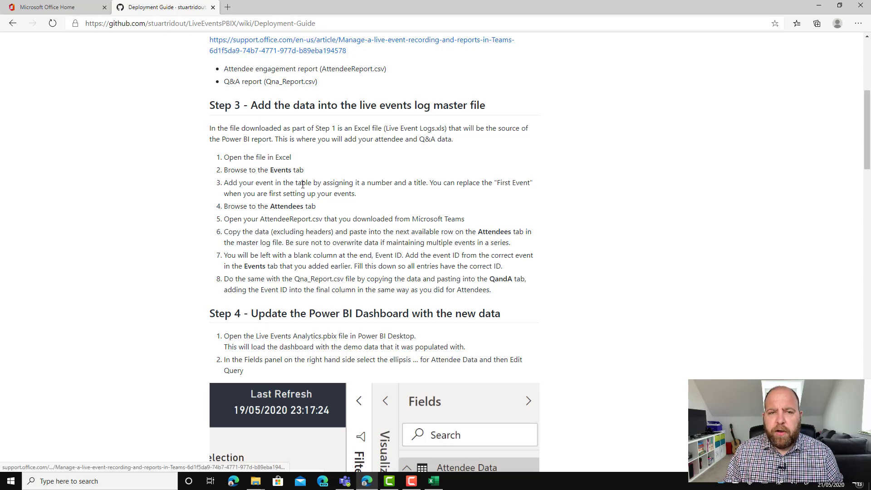
click(817, 10)
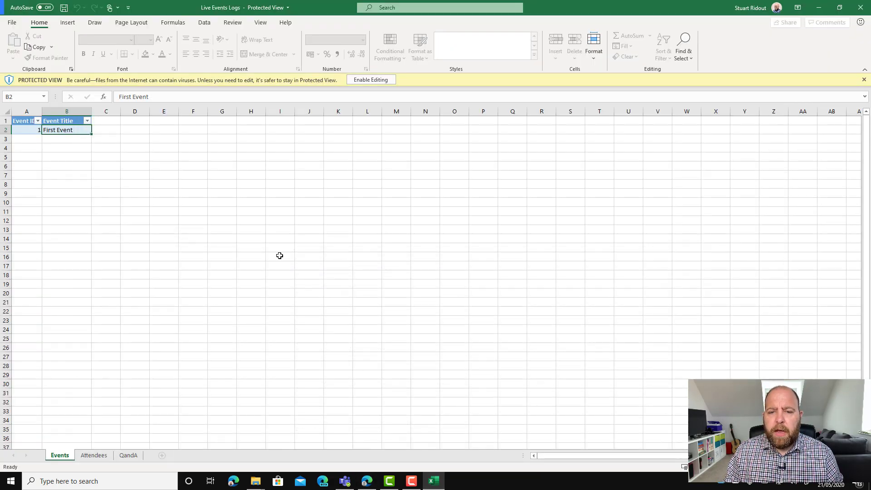
- Enable editing of the workbook and replace the title of event 1 on the Events sheet with "Introduction to Microsoft Teams"
click(278, 249)
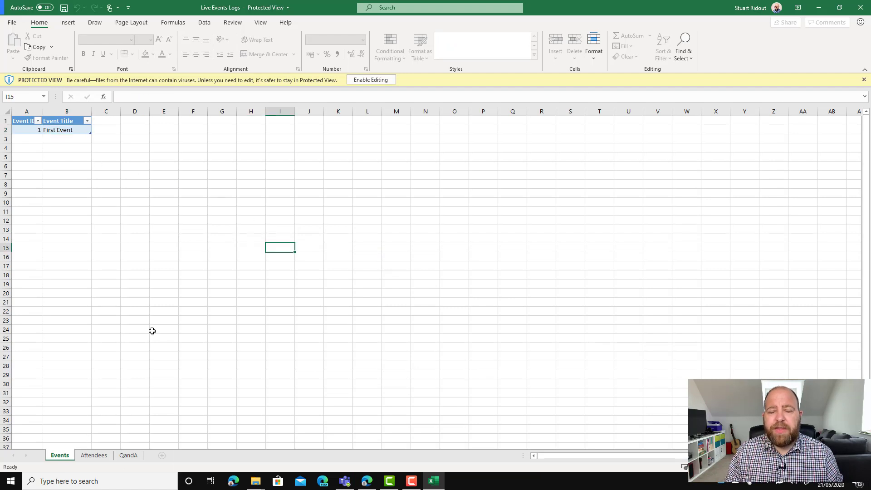
click(382, 80)
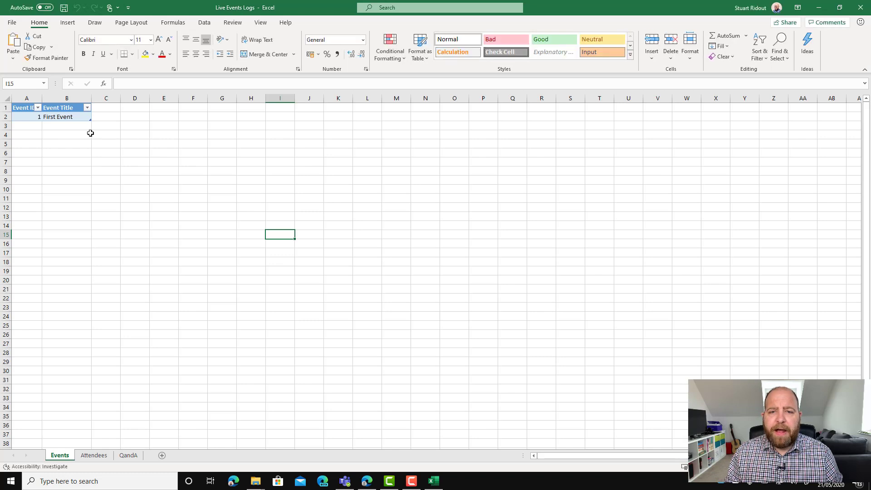
click(84, 133)
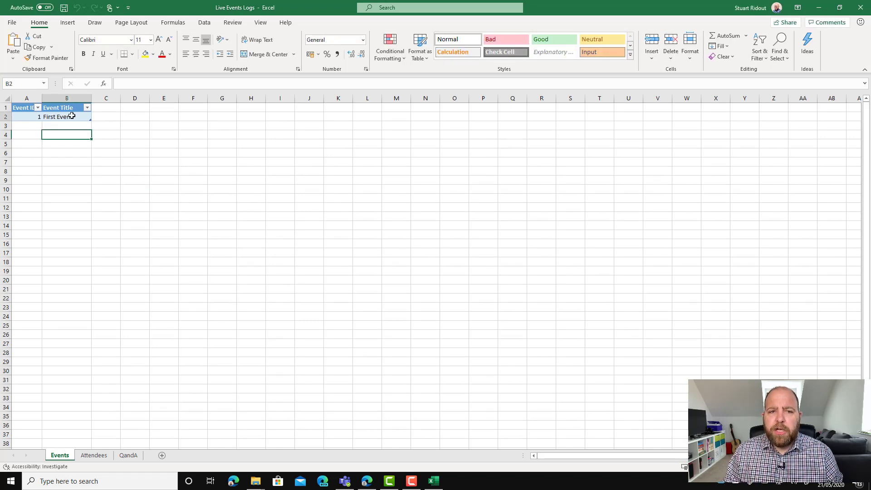
click(71, 116)
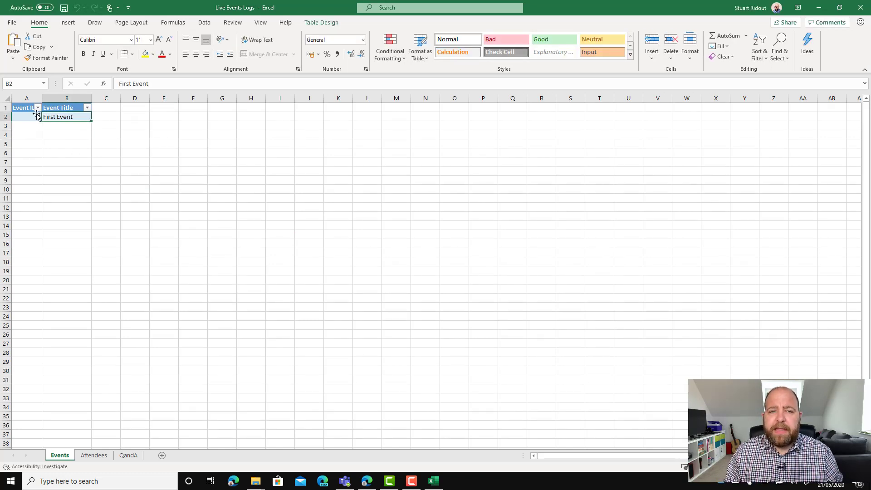
click(345, 481)
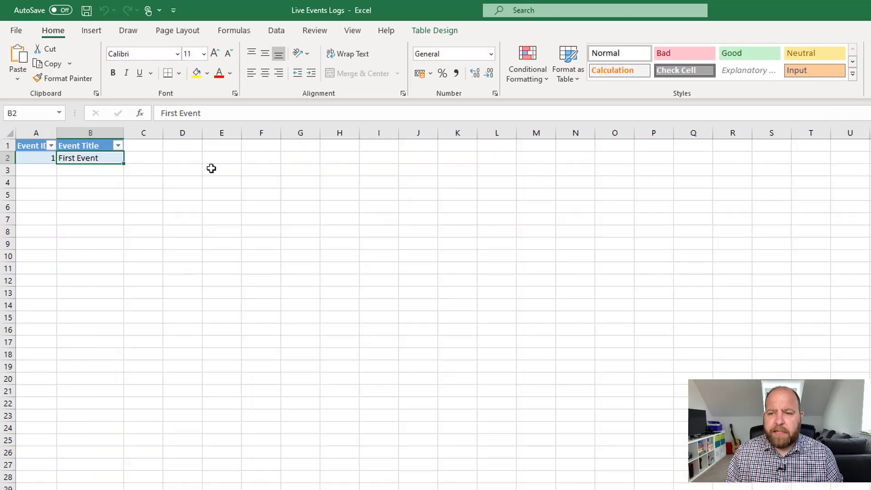
text(Intro)
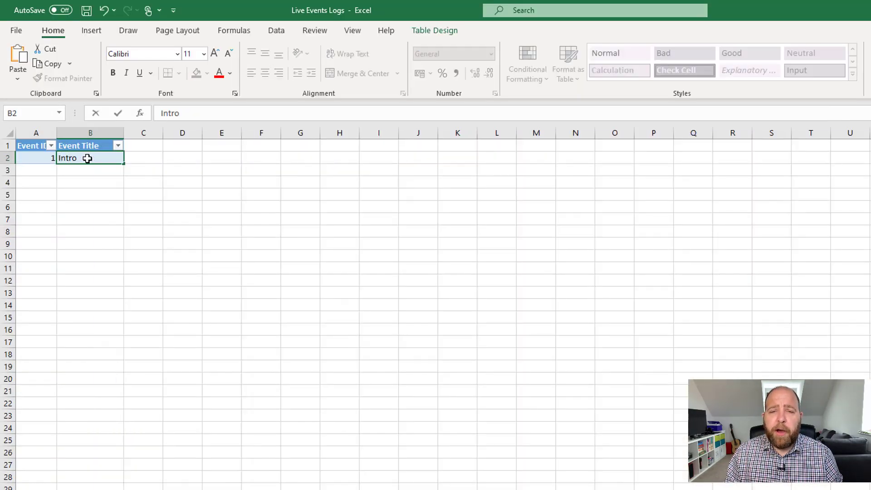
text(duction to Microsof)
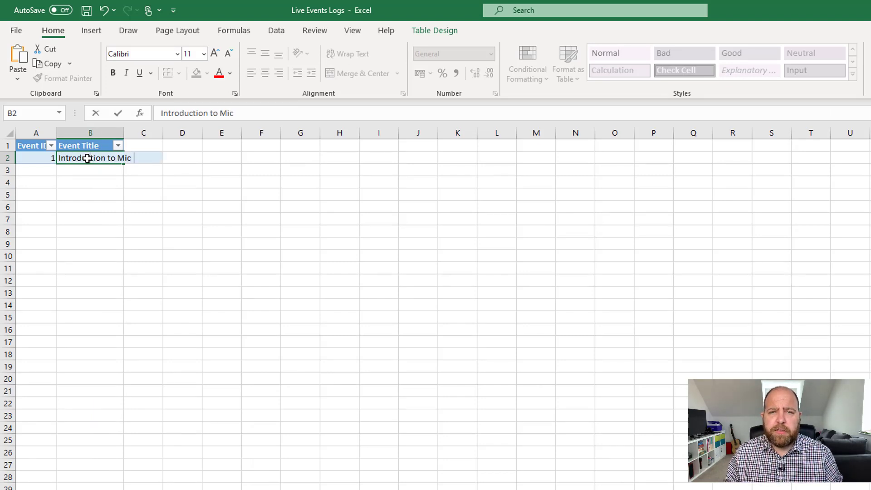
text(t Teams)
key(Return)
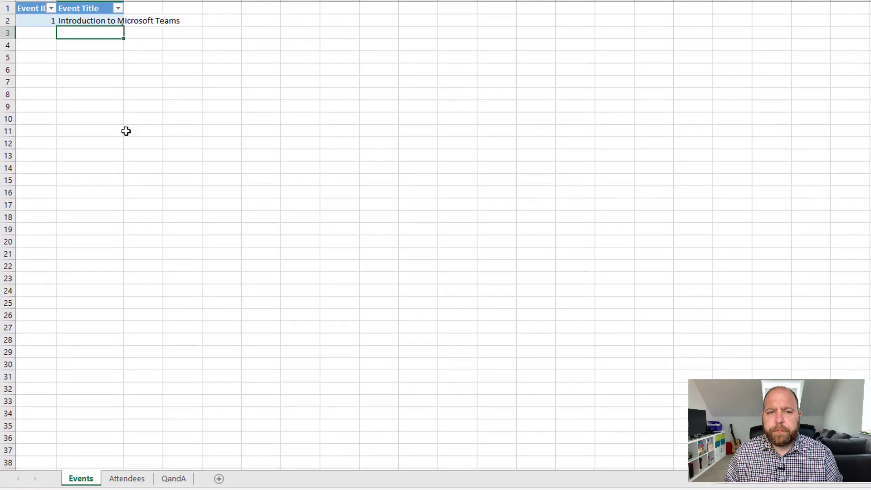
- Bring up the empty Attendees sheet and open the AttendeeReport file from the Desktop folder
click(129, 475)
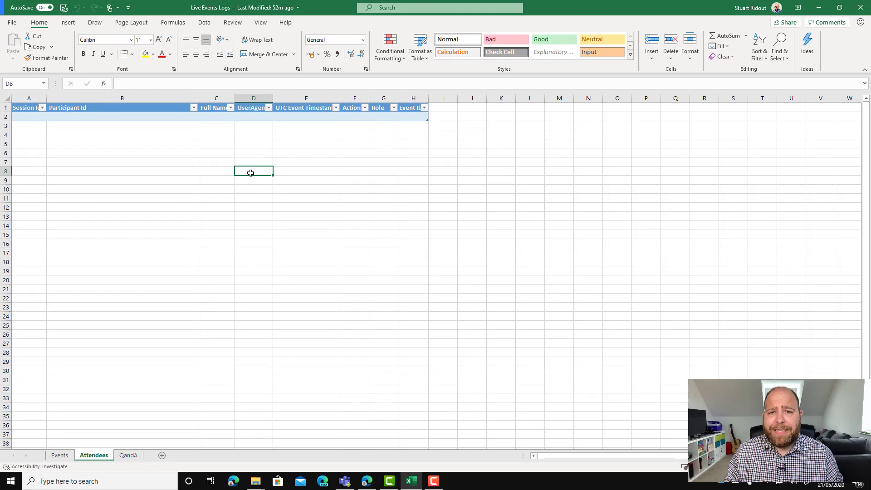
mouse_move(255, 481)
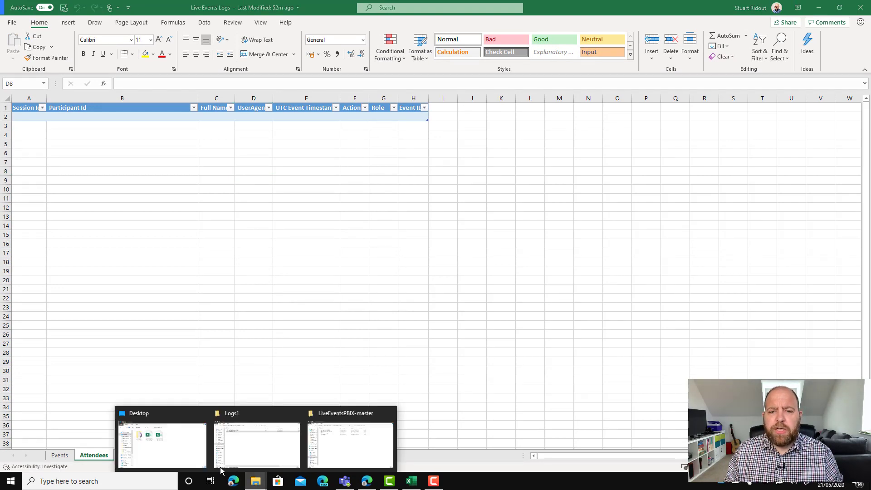
click(160, 449)
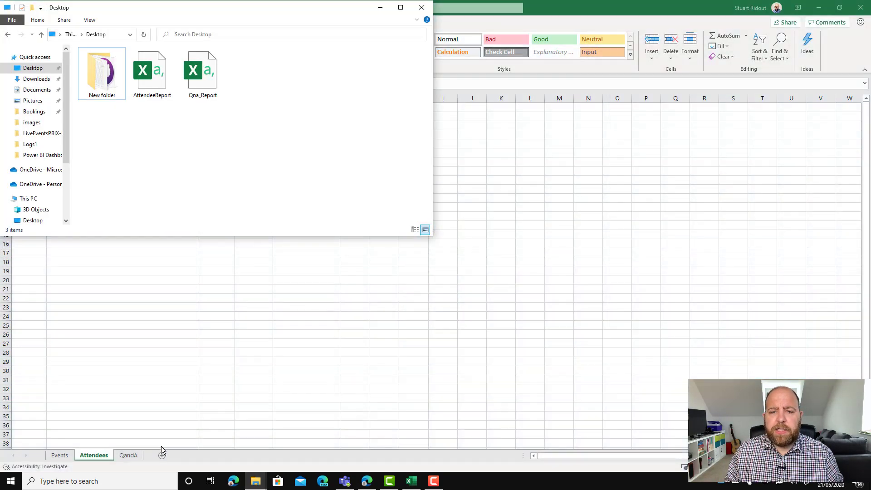
double_click(154, 84)
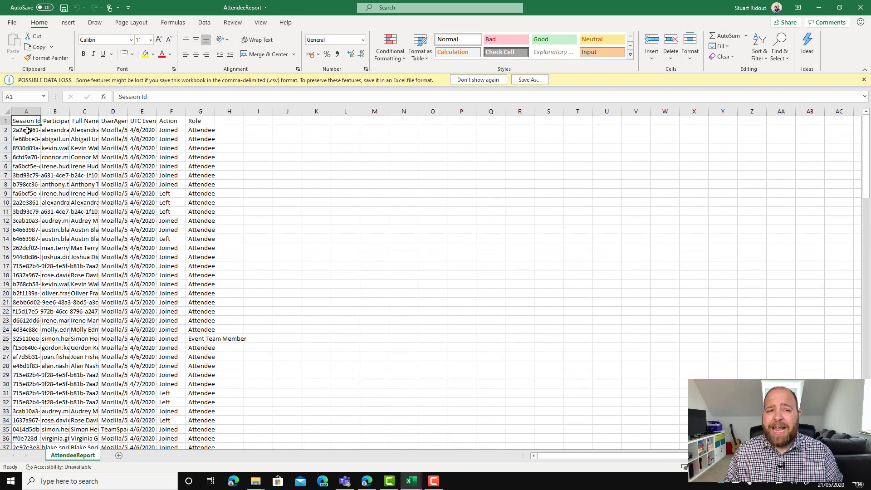
- Copy all AttendeeReport rows below the header and paste them into the Attendees sheet of Live Events Logs, starting at A2
drag(27, 131, 203, 433)
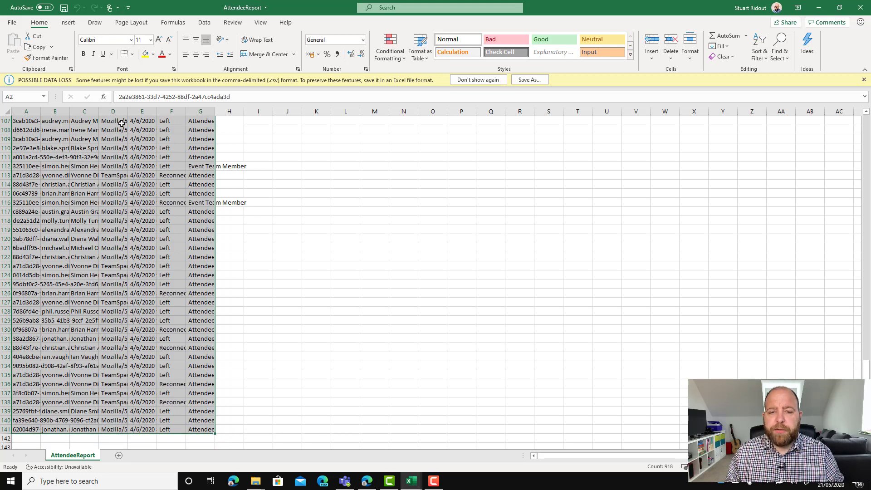
right_click(132, 202)
click(155, 225)
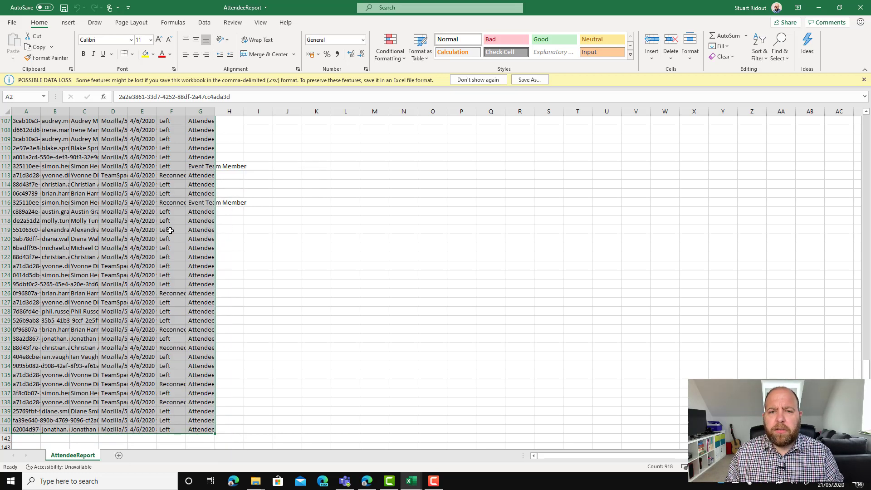
scroll(169, 230, up, 20)
mouse_move(407, 482)
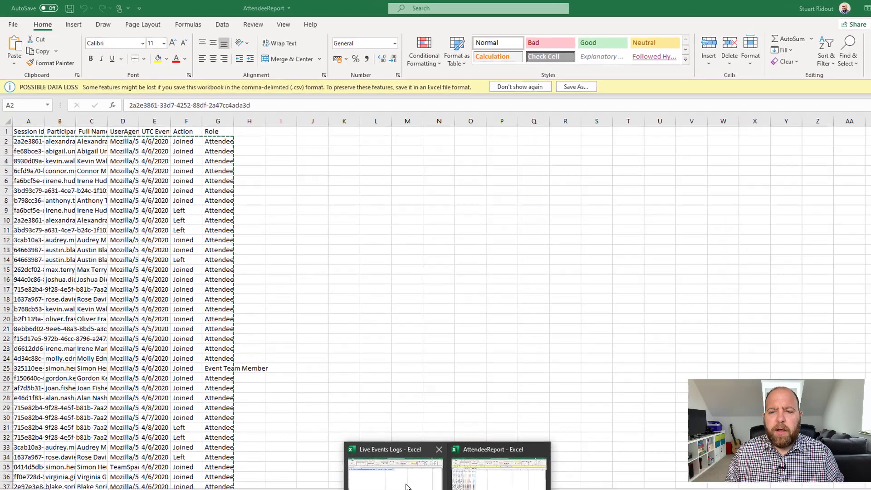
click(363, 442)
right_click(50, 155)
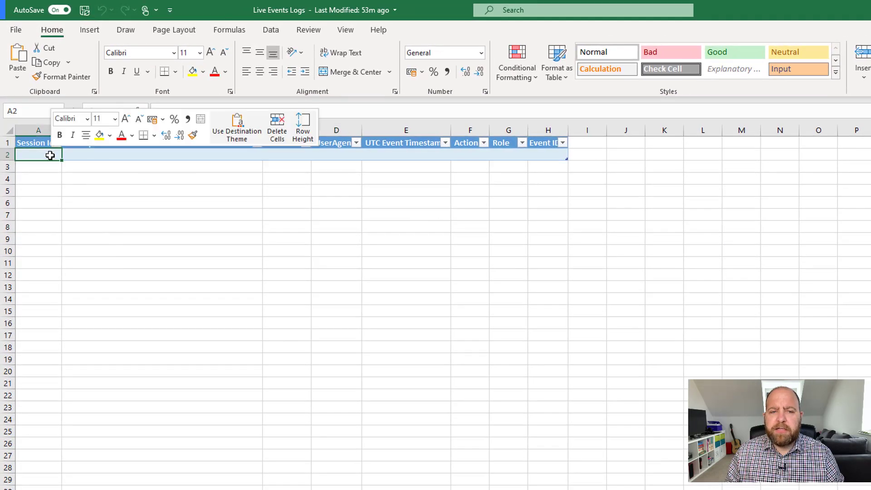
click(80, 218)
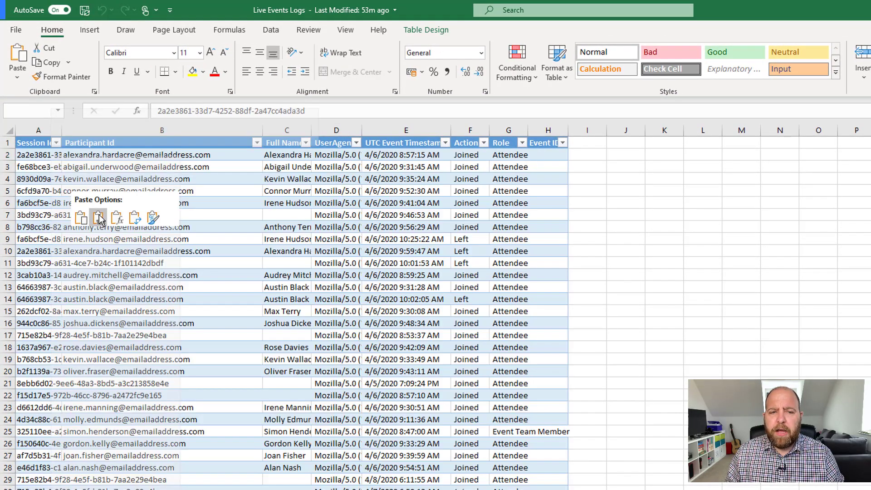
- Enter Event ID 1 in H2:H4 of the Attendees table and fill it down to every attendee row
click(548, 155)
text(1)
key(Return)
text(1)
key(Return)
text(1)
key(Return)
drag(548, 155, 548, 179)
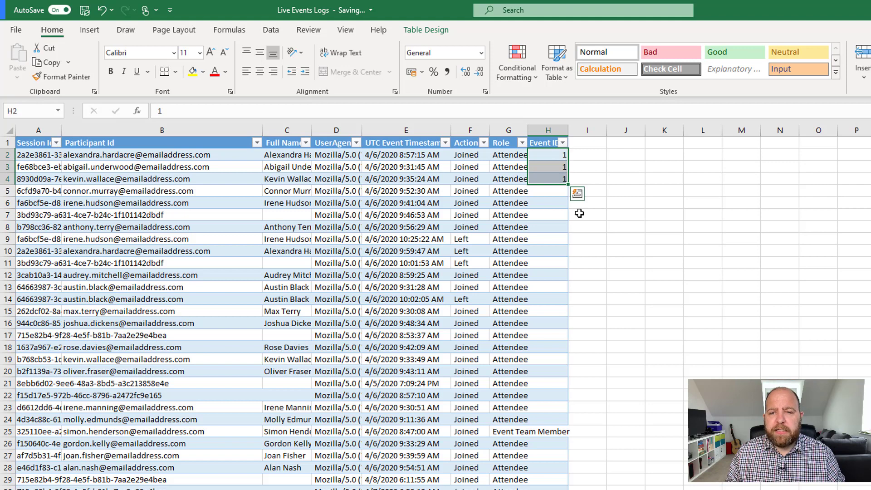
double_click(568, 186)
click(554, 204)
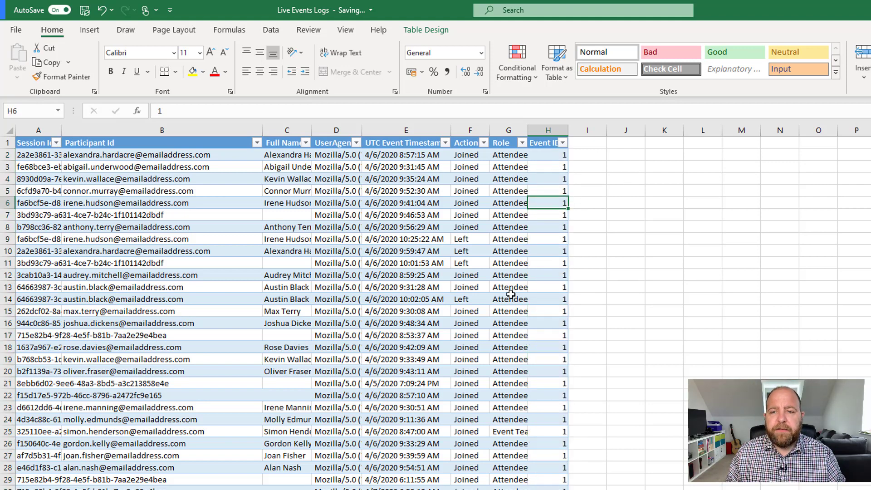
- Select cell A2 on the QandA sheet and open the Qna_Report file
click(68, 489)
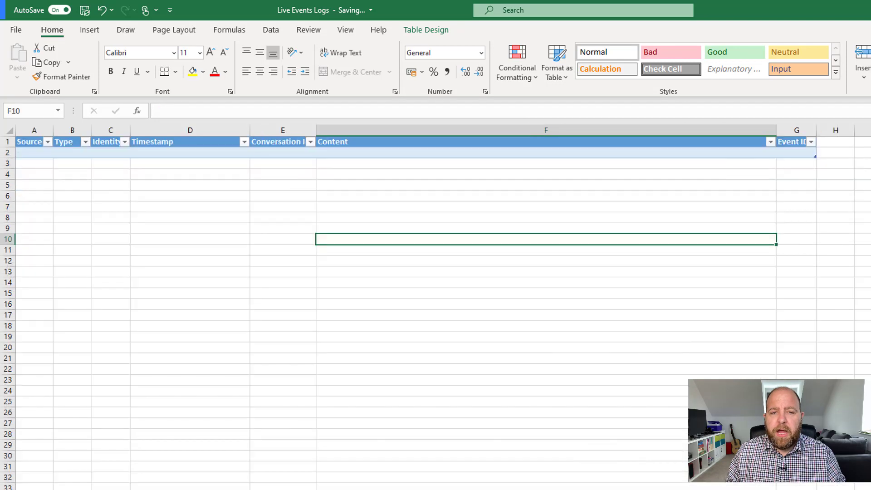
click(33, 154)
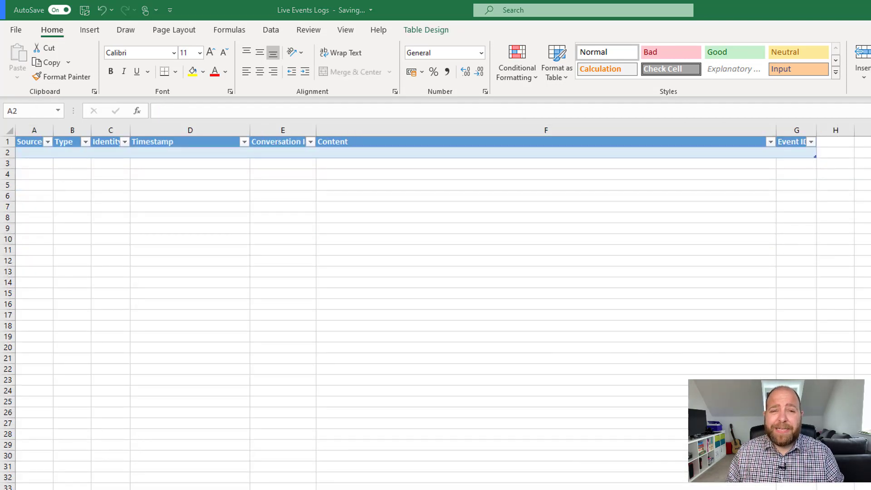
click(253, 108)
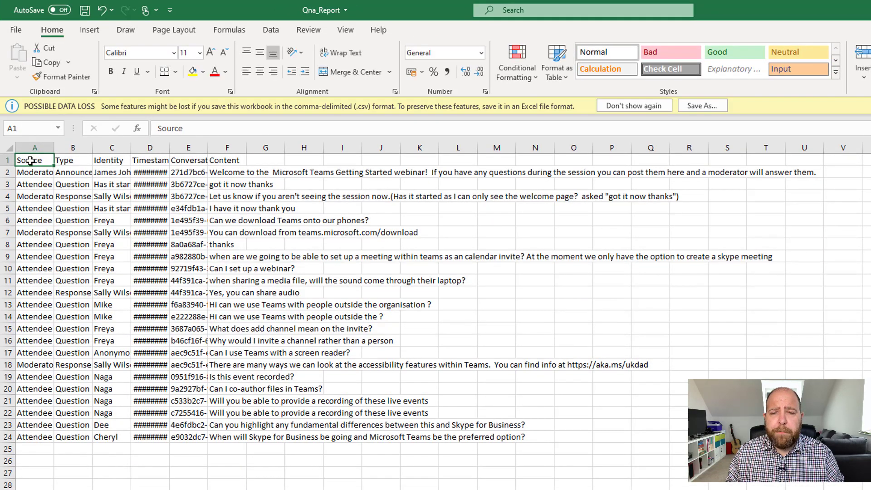
- Copy Qna_Report rows A2:F24 into the QandA sheet of Live Events Logs from A2, and select the first Event ID cell
drag(25, 172, 226, 436)
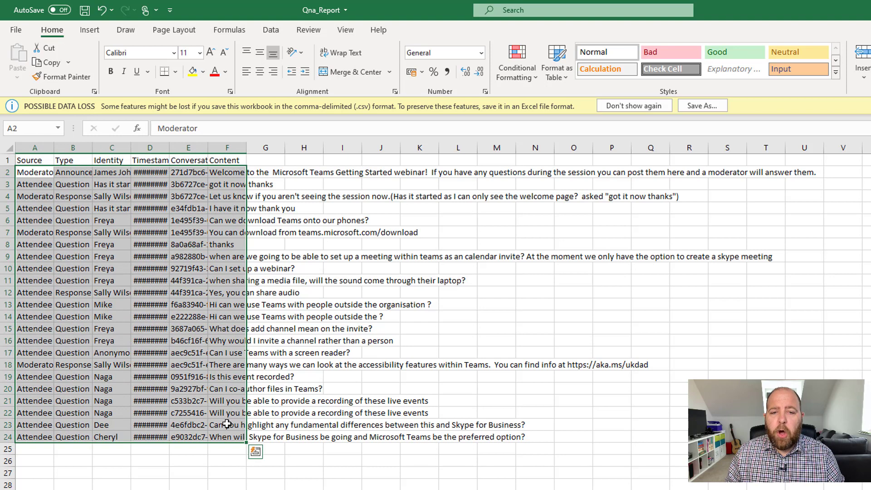
key(ctrl+c)
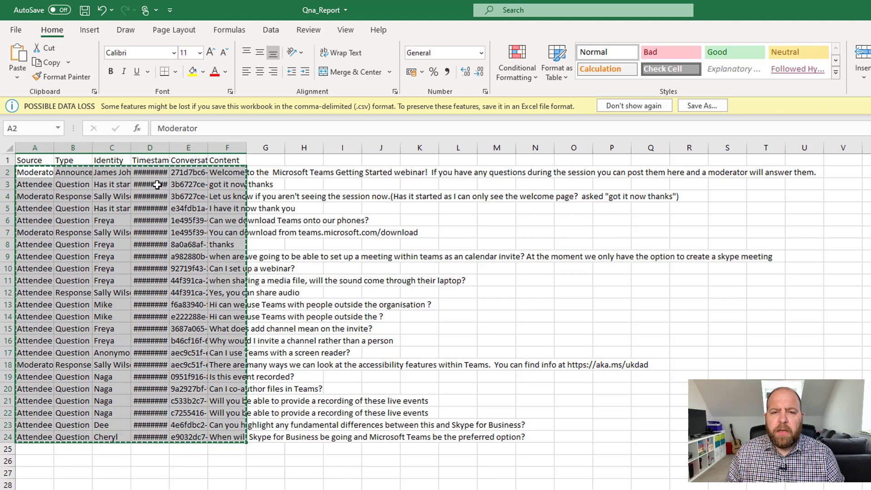
key(alt+Tab)
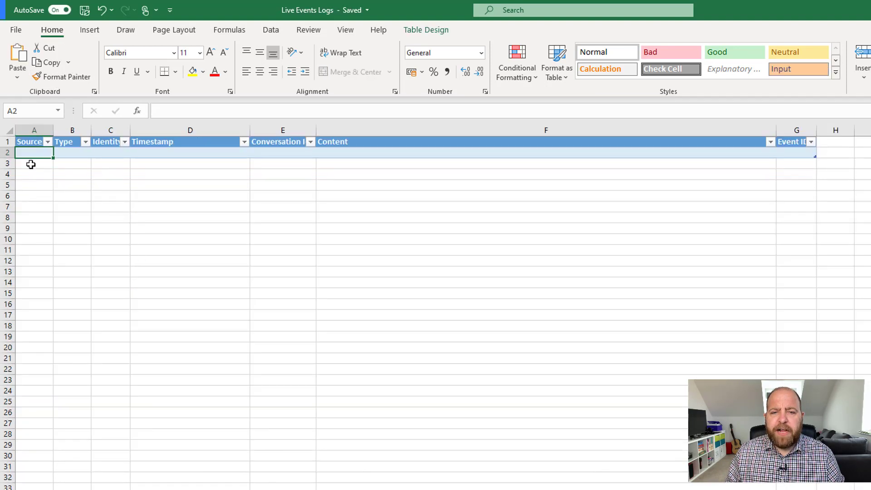
click(17, 54)
click(806, 153)
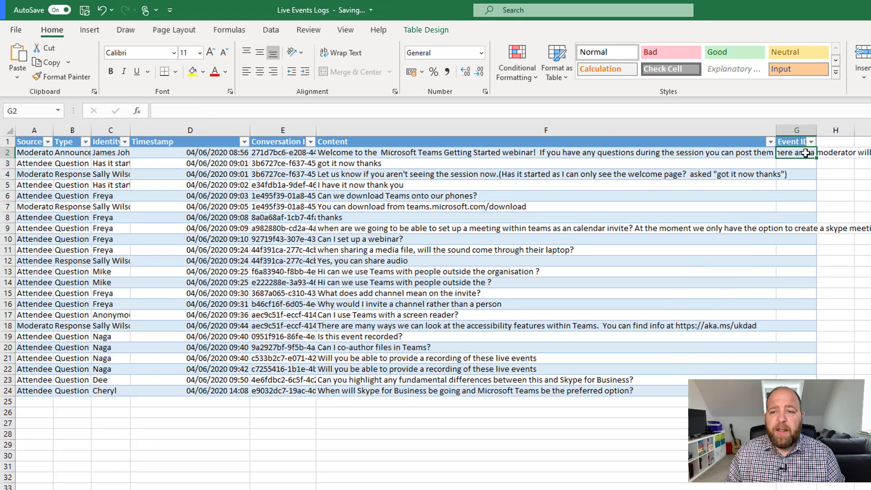
- Enter Event ID 1 in G2:G4 of the QandA table and fill it down to every question row
text(1)
key(Return)
text(1)
key(Return)
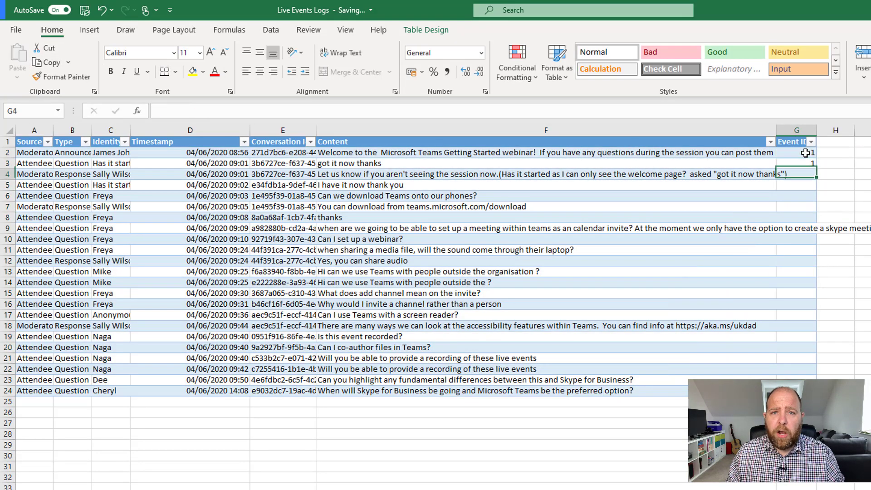
text(1)
key(Return)
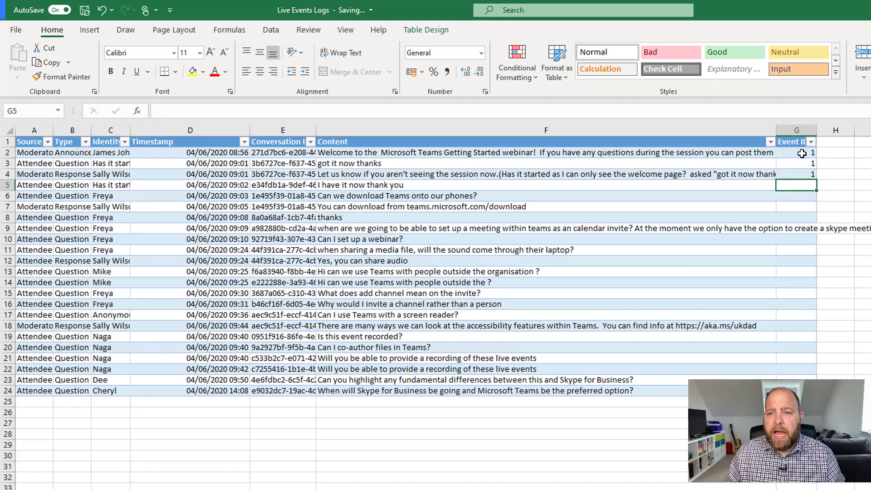
drag(802, 154, 808, 176)
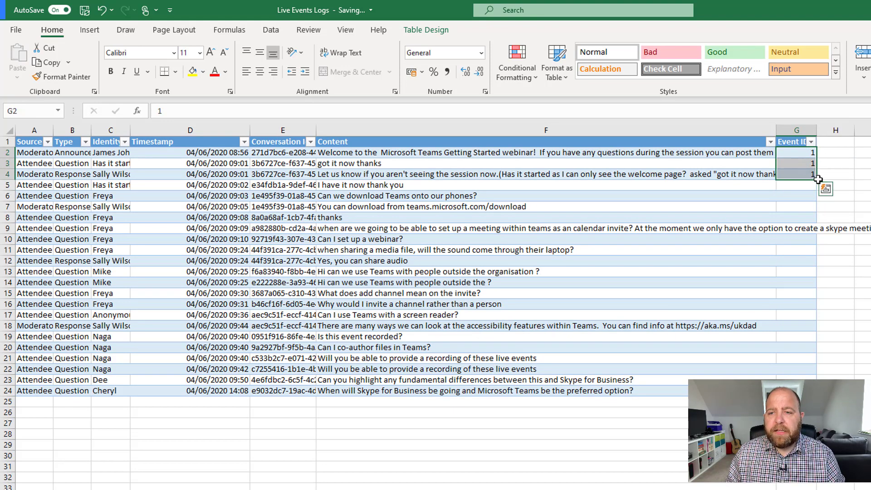
double_click(818, 180)
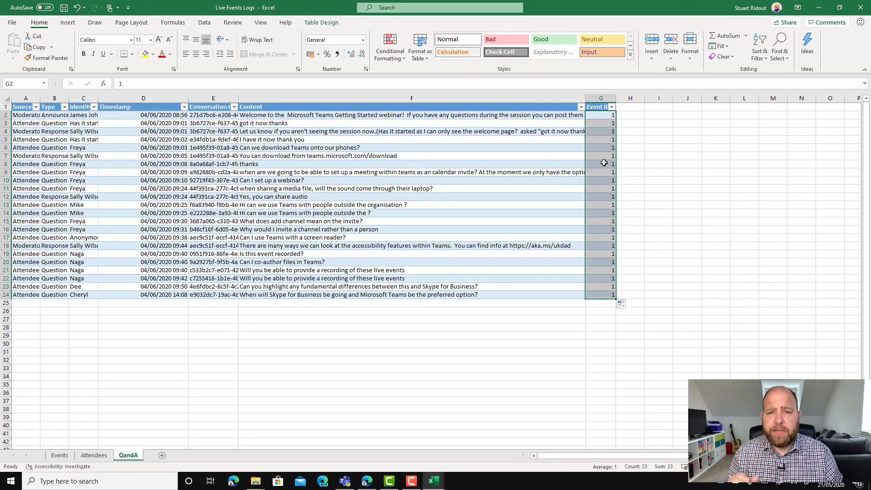
click(604, 163)
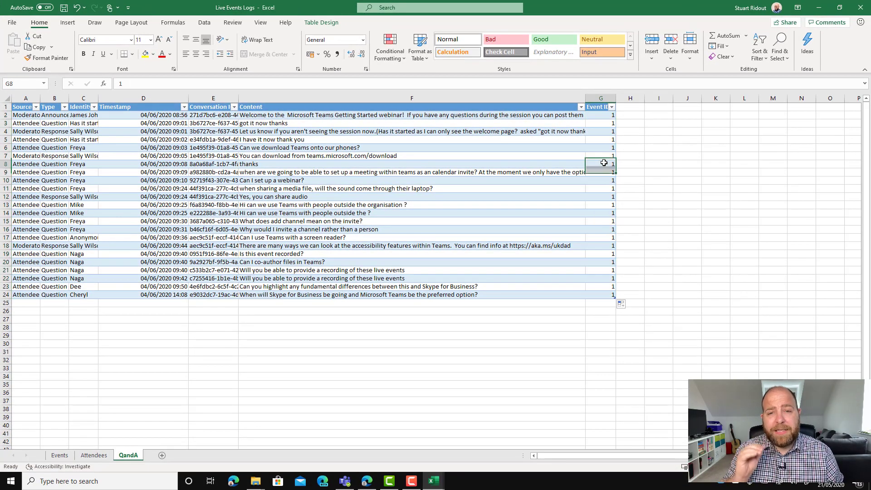
click(248, 198)
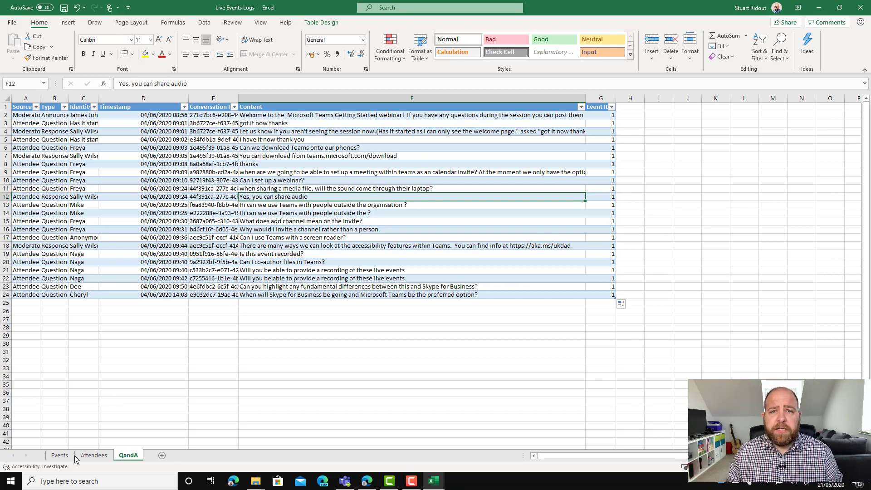
- Add a second event to the Events sheet with Event ID 2 and the title Super Meetings
click(61, 456)
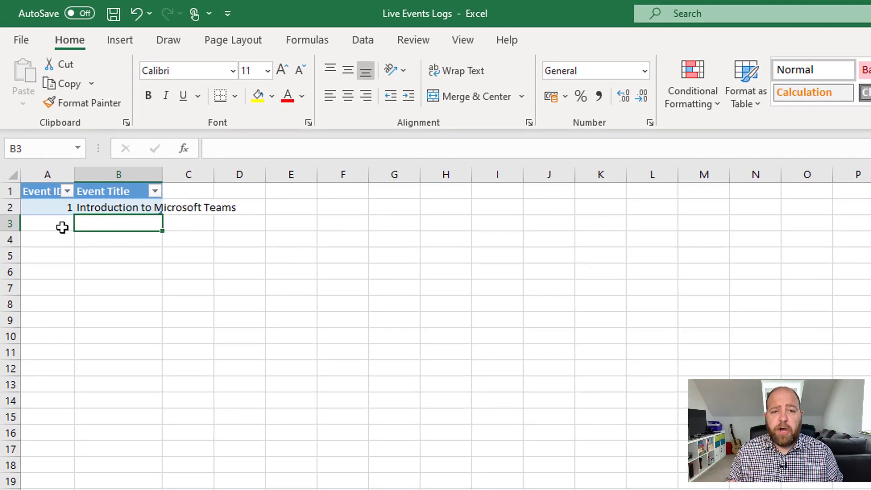
click(44, 190)
text(2)
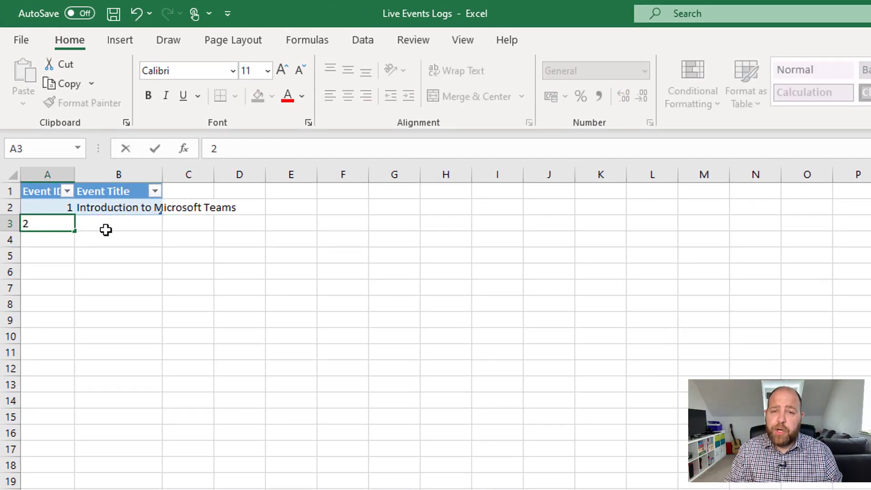
click(109, 224)
text(Su)
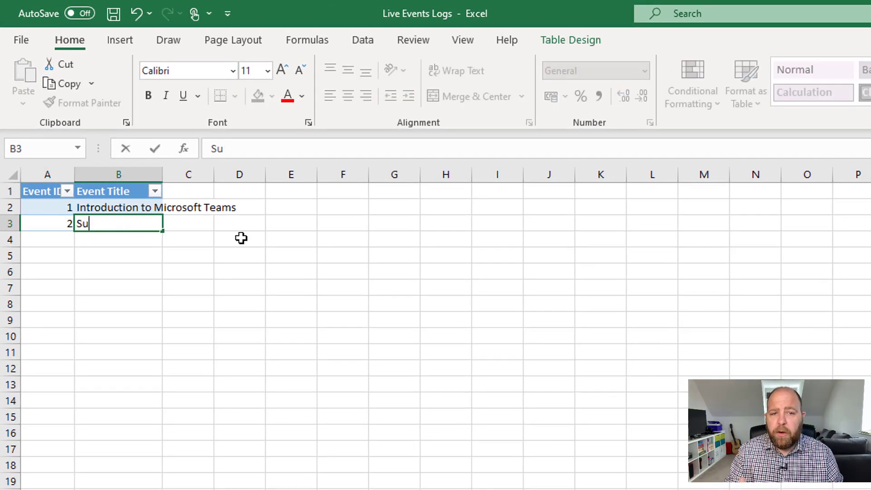
text(per Meetings)
key(Return)
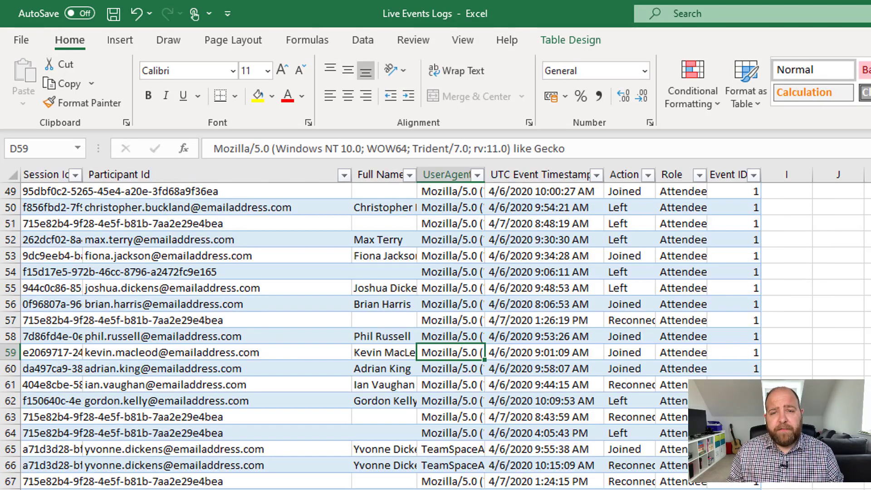
- Go to the first empty row below the attendee records on the Attendees sheet and select cell A142
scroll(435, 336, down, 18)
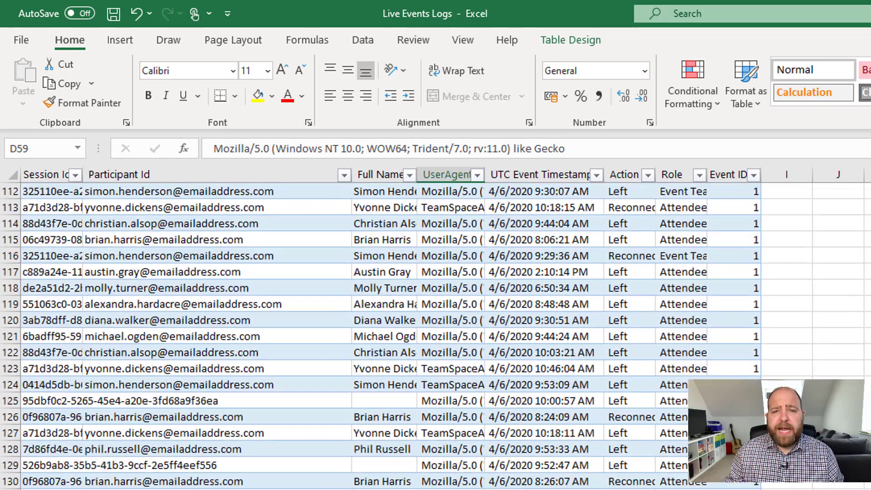
scroll(58, 267, down, 12)
scroll(58, 267, up, 3)
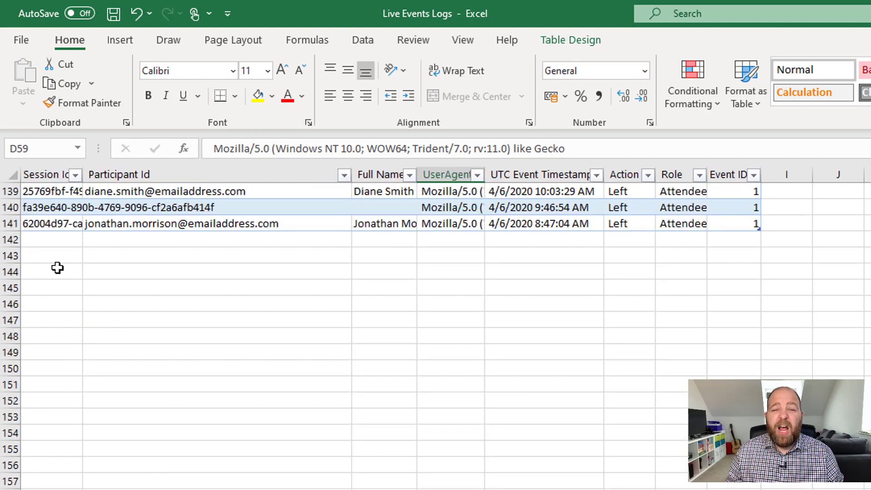
click(37, 239)
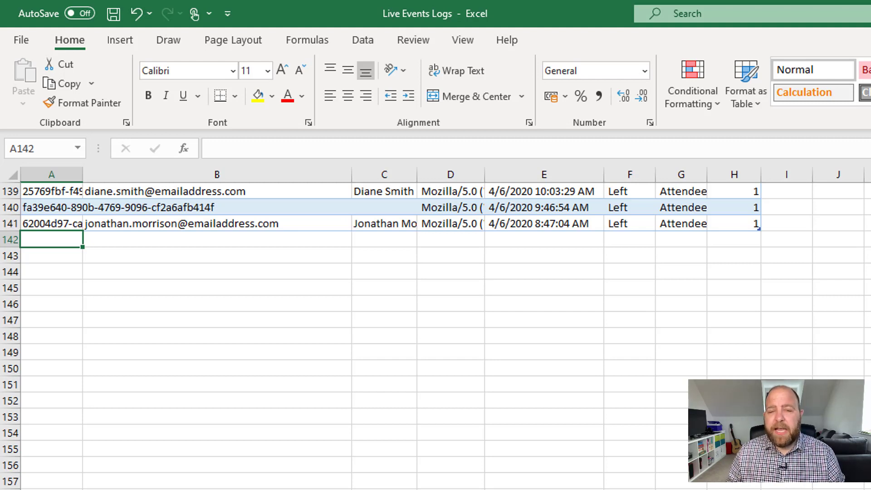
- Clear the Super Meetings event's ID and title from A3:B3 of the Events sheet
click(49, 489)
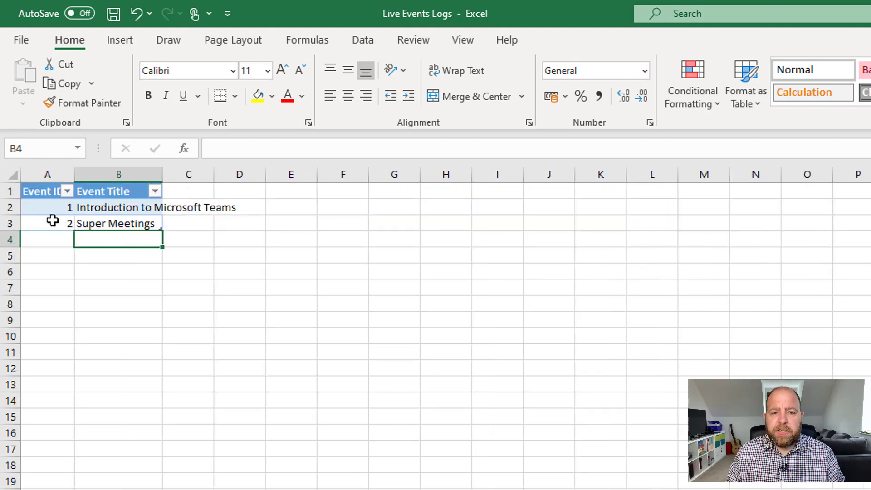
drag(53, 221, 85, 220)
key(Delete)
click(62, 267)
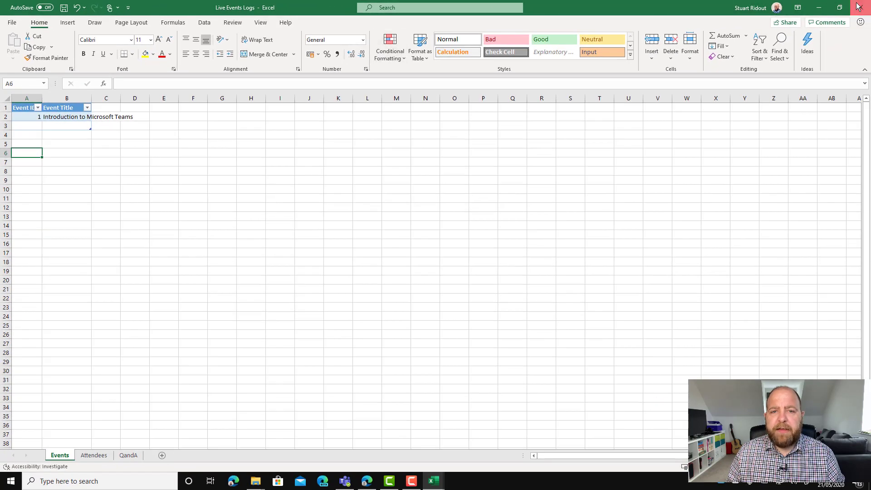
- Close the open Excel workbooks, discarding the changes to AttendeeReport.csv
click(859, 7)
click(862, 6)
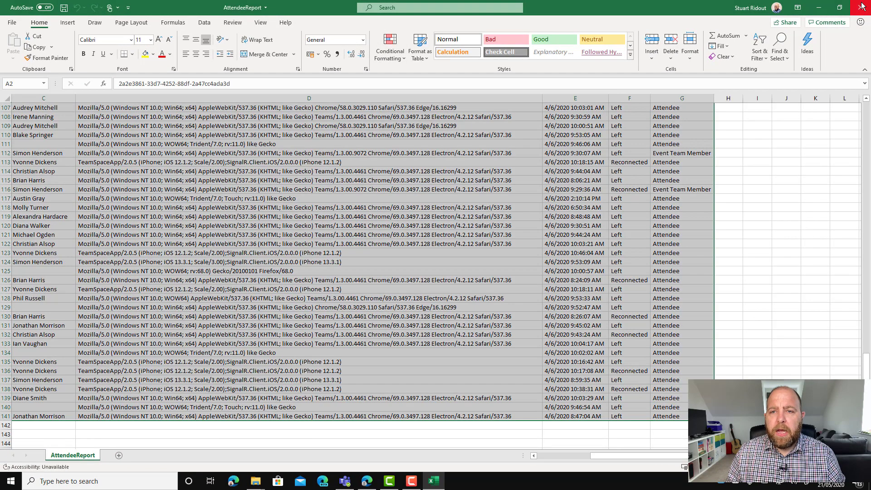
click(862, 6)
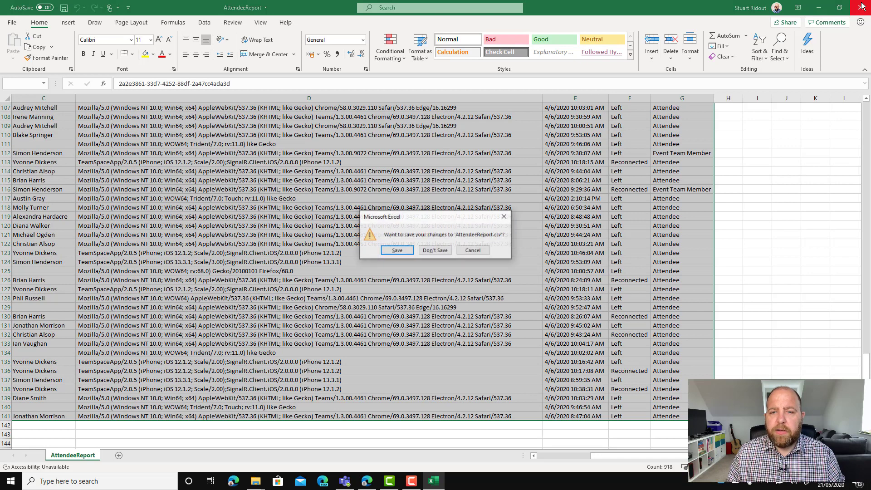
click(428, 251)
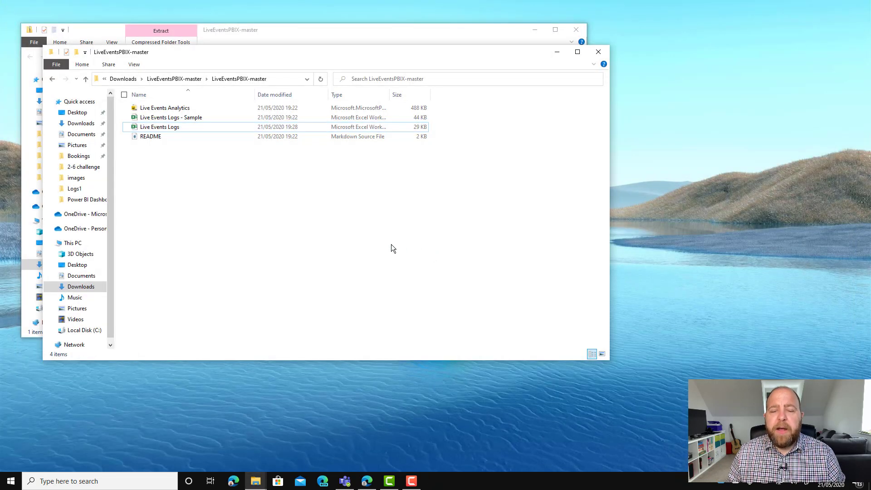
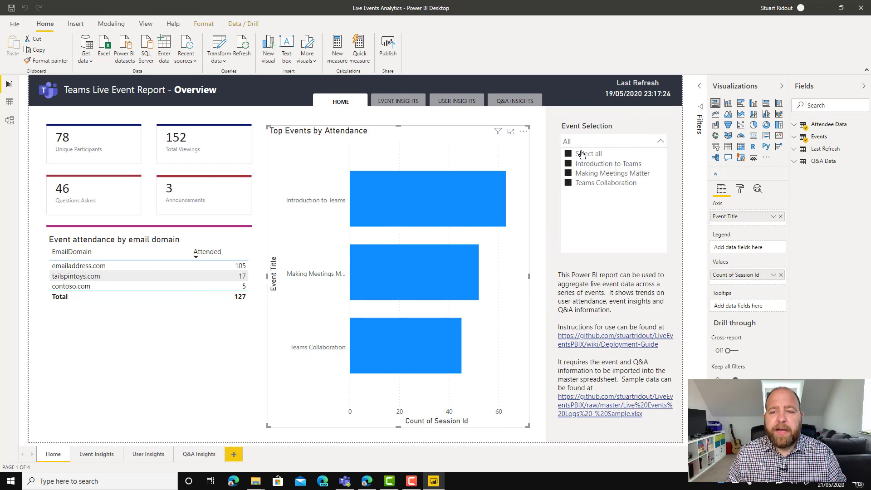
- In Power BI Desktop, filter the Live Events Analytics overview to Teams Collaboration, and reset the event selection to all events
click(568, 183)
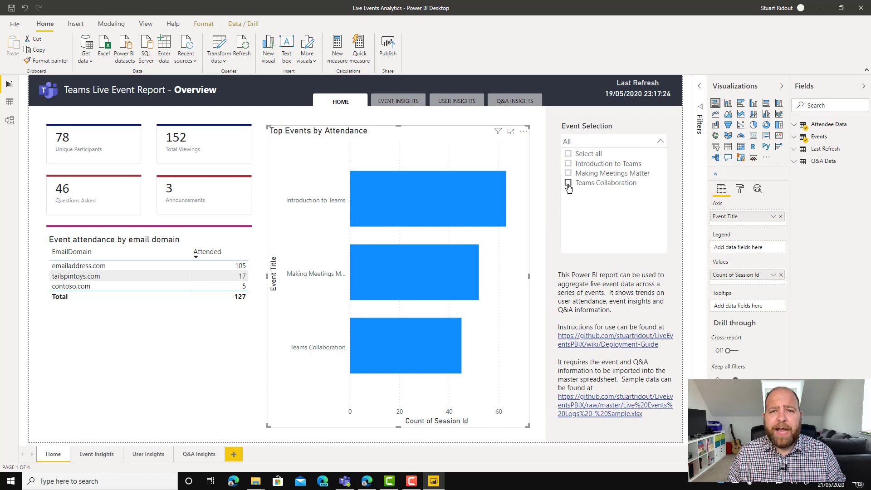
click(596, 184)
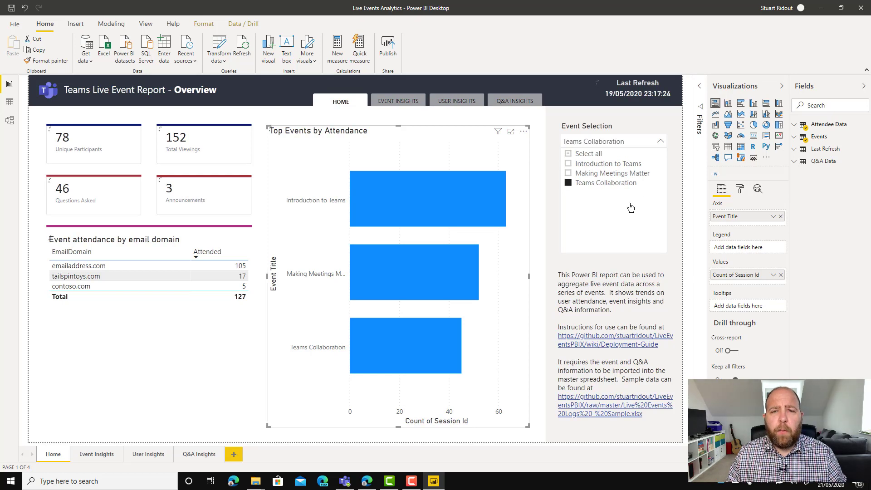
click(661, 141)
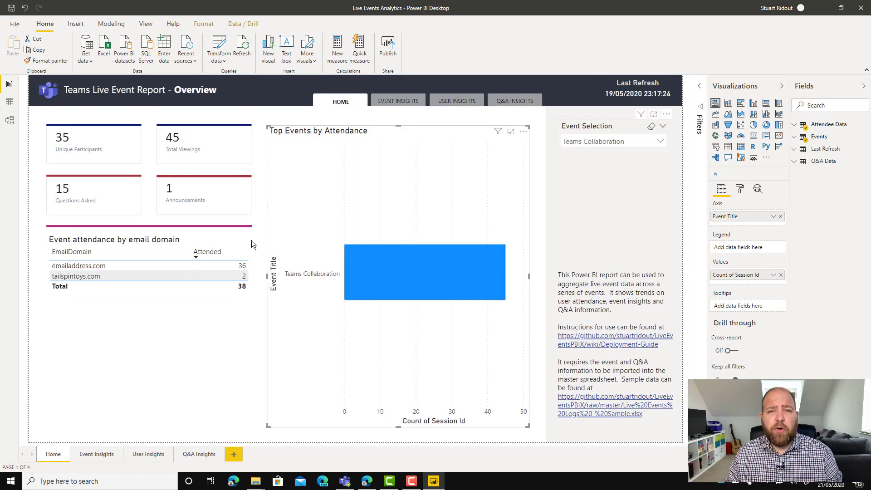
click(579, 140)
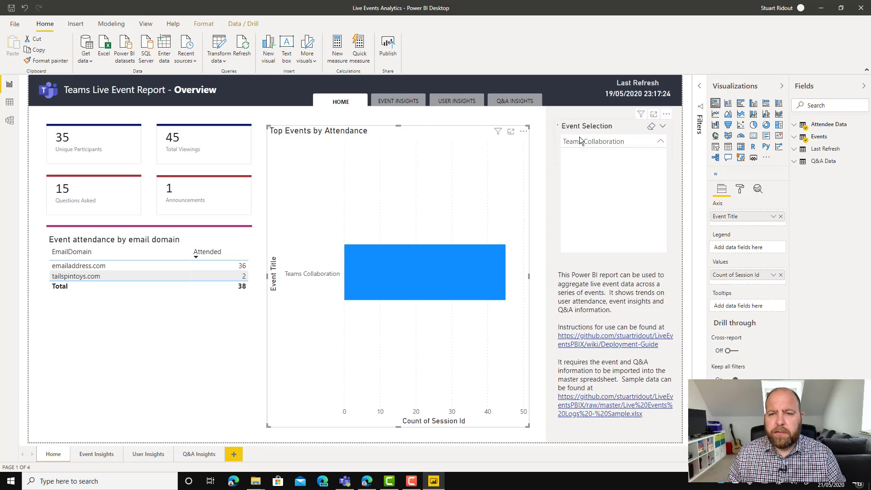
click(577, 154)
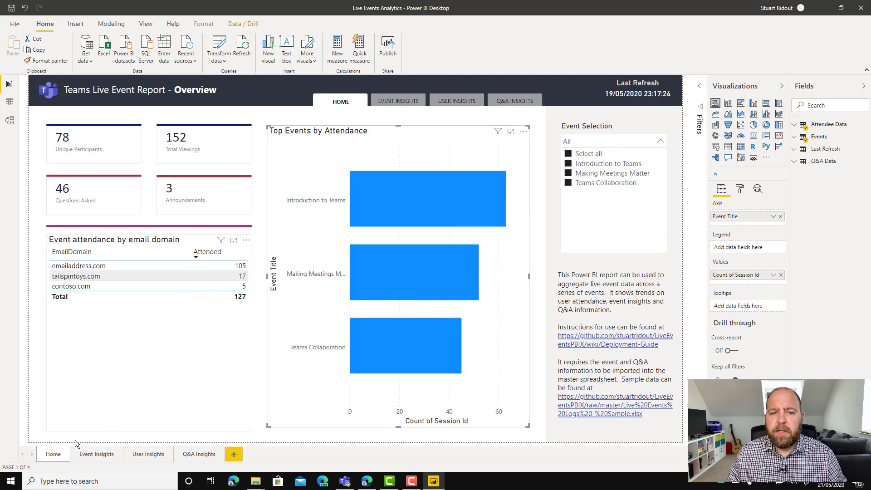
- Examine the Event Insights page and one attendee's event attendance and user card on the User Insights page
click(97, 458)
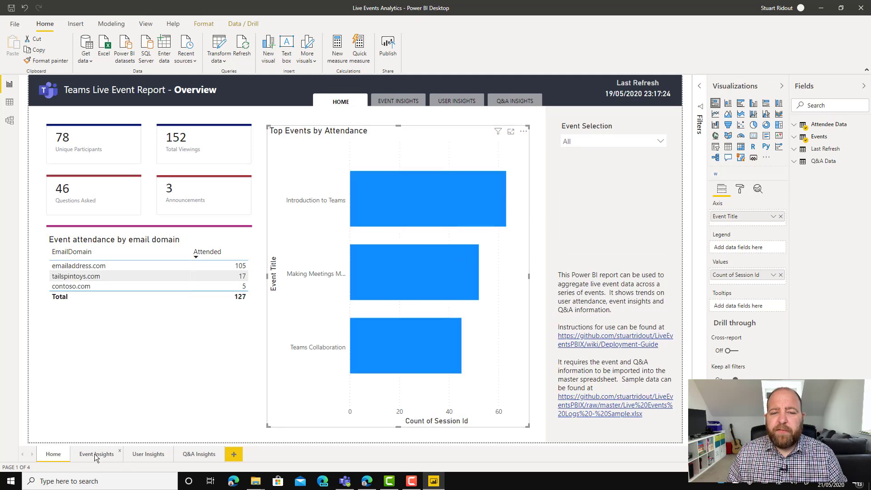
click(96, 455)
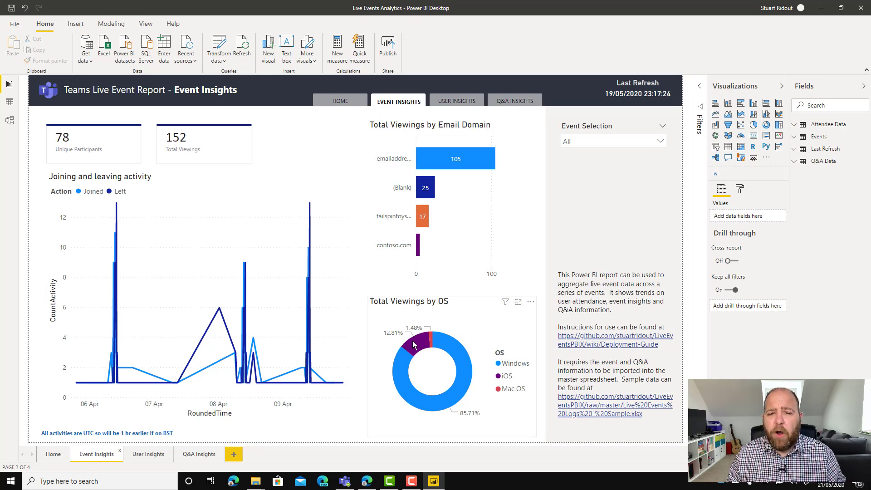
click(145, 455)
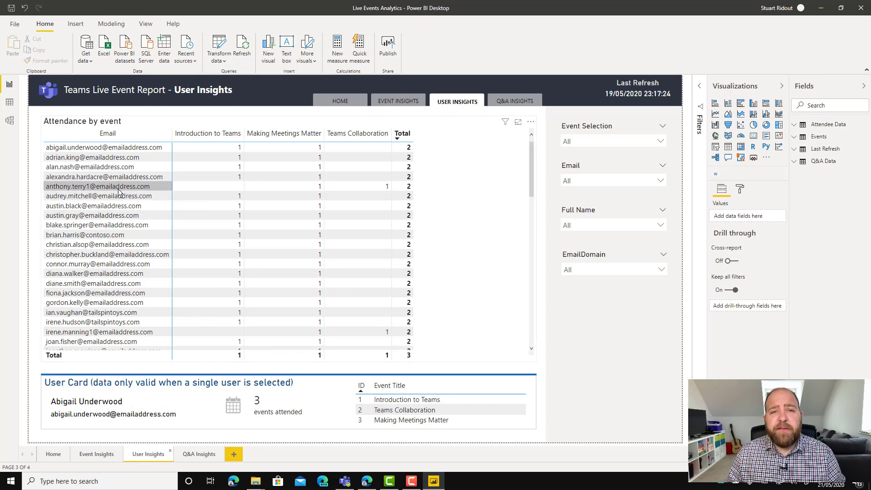
click(74, 189)
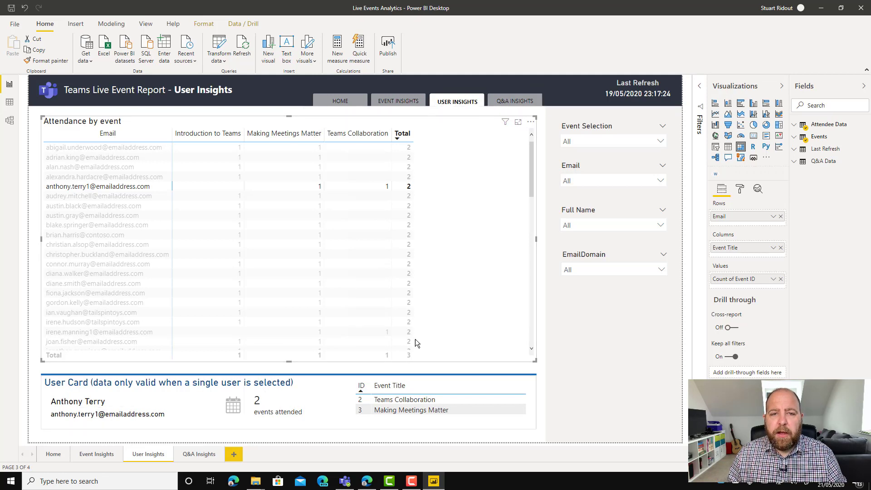
click(98, 188)
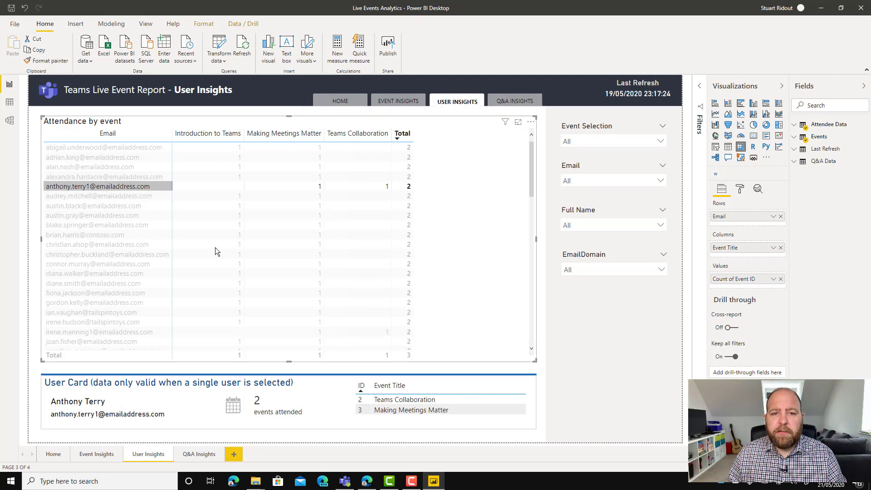
- Open the Q&A Insights page and filter it to the Making Meetings Matter event
click(200, 455)
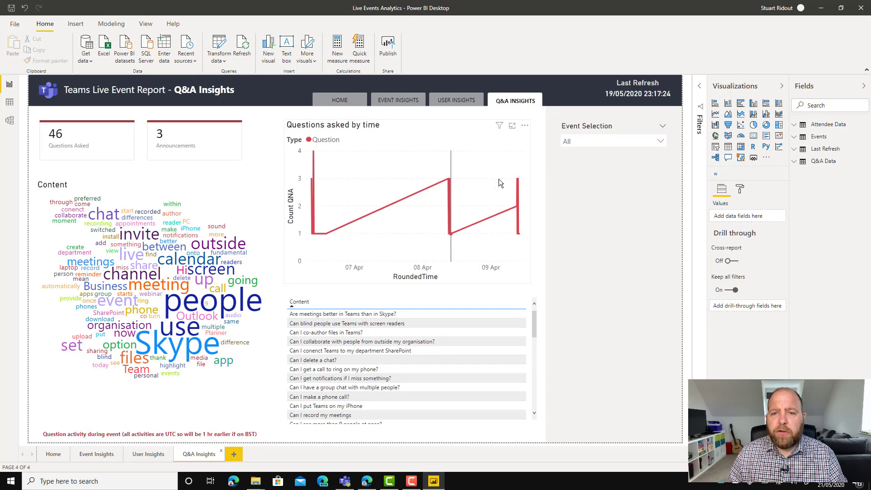
click(661, 141)
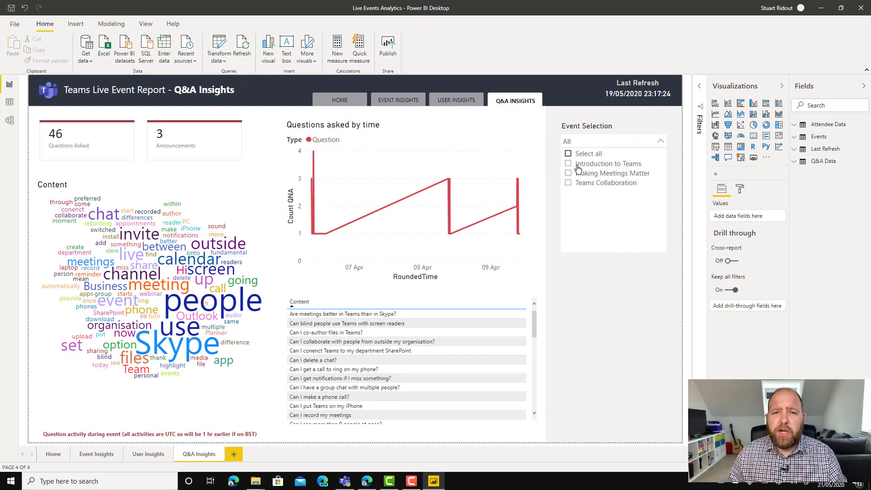
click(660, 142)
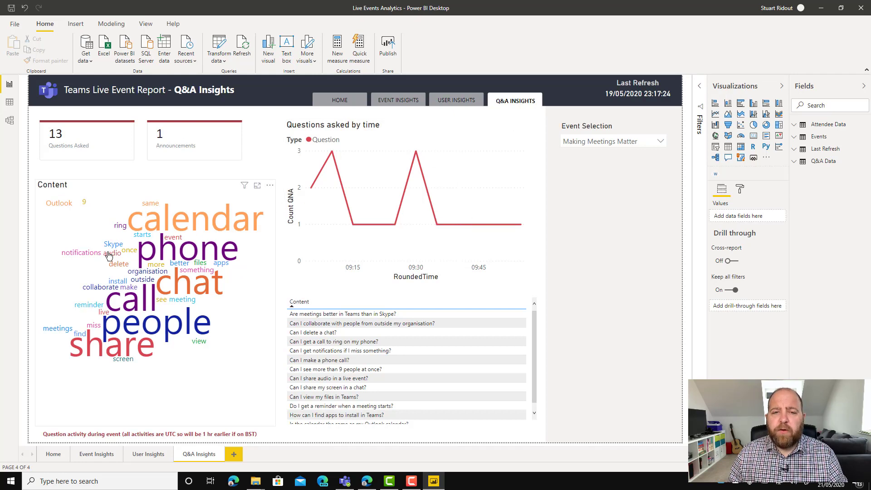
- Reset the Q&A Insights event selection to all events and filter the questions by the word Skype in the word cloud
click(661, 142)
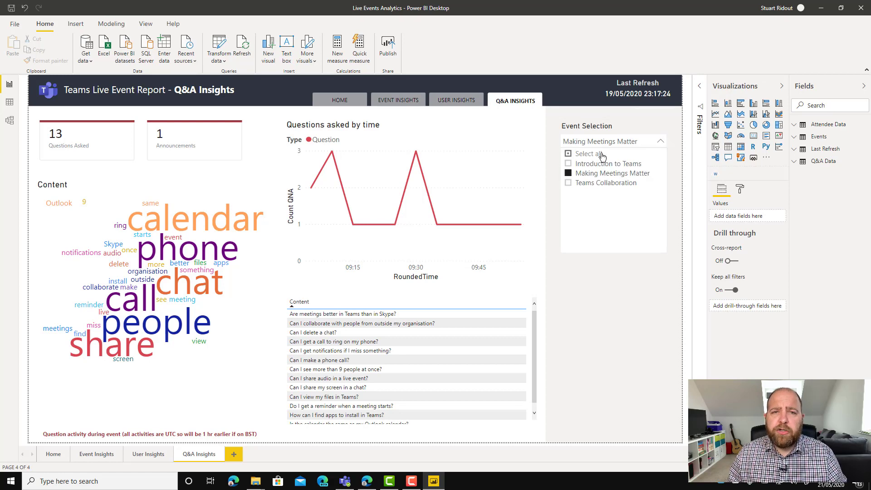
click(602, 154)
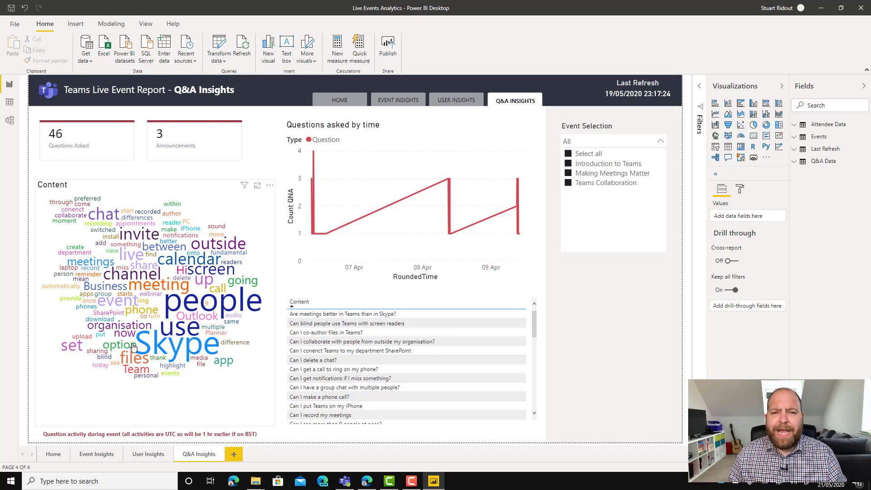
click(166, 349)
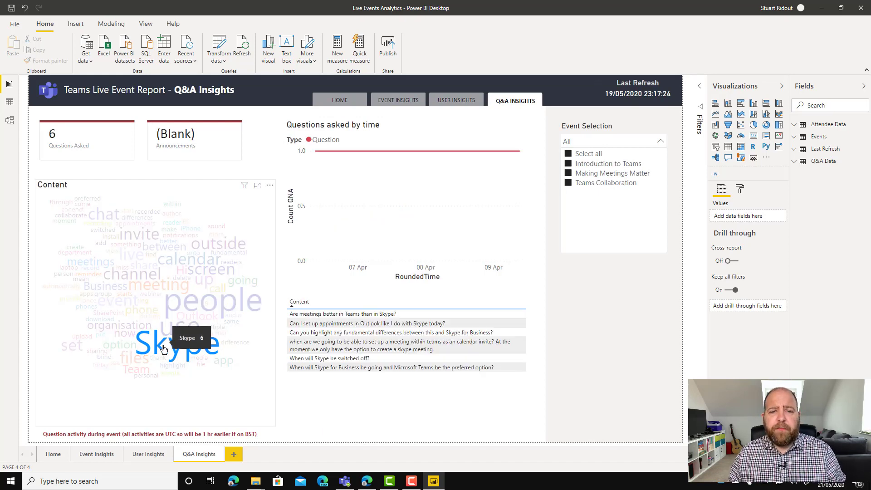
- Clear the Skype word filter on the Q&A Insights page and return to the report's Home page
click(186, 349)
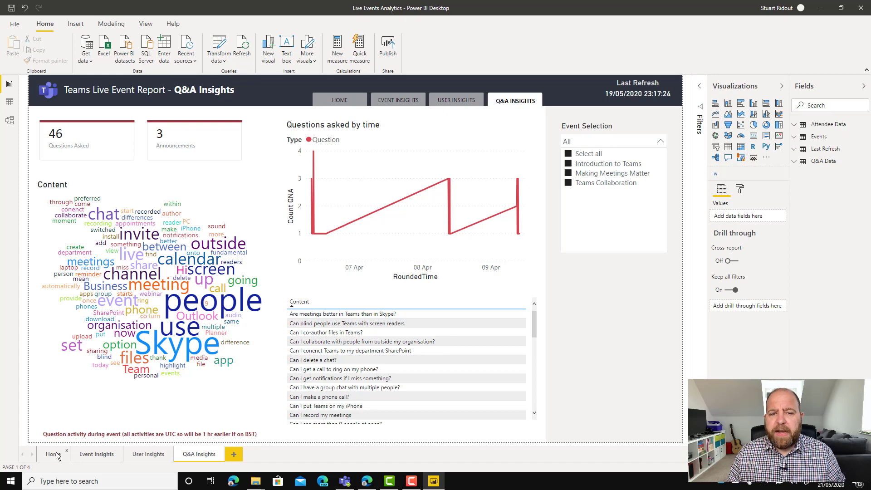
click(55, 454)
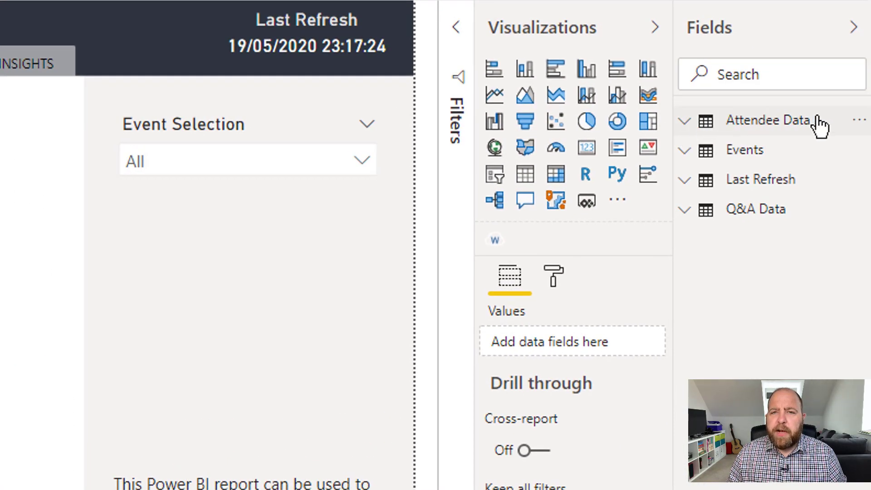
- Open the Attendee Data query for editing and bring up the settings of its Source step
click(858, 121)
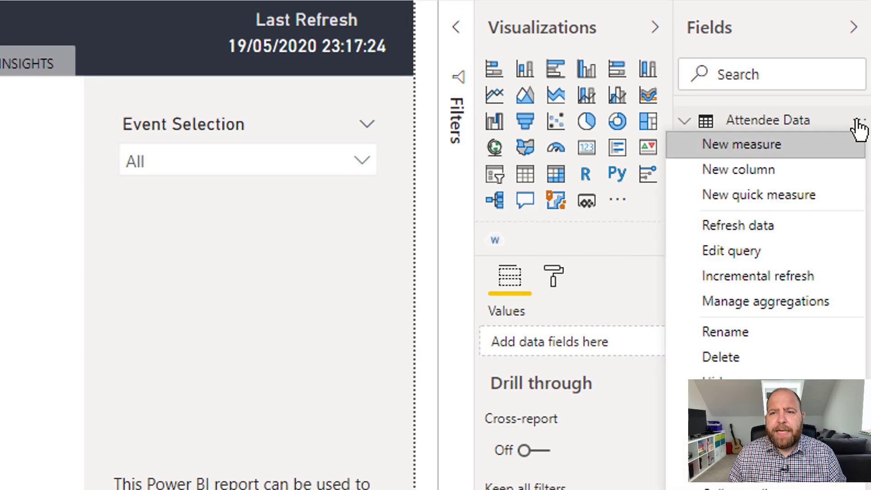
click(743, 251)
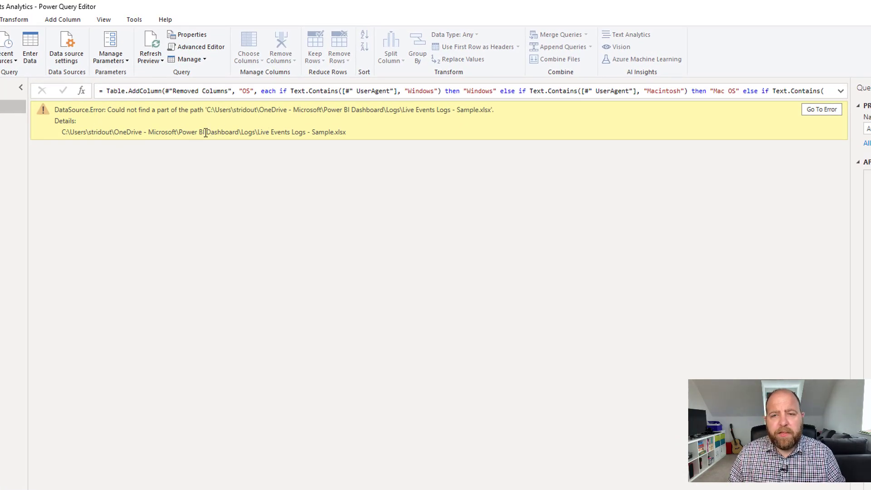
click(767, 177)
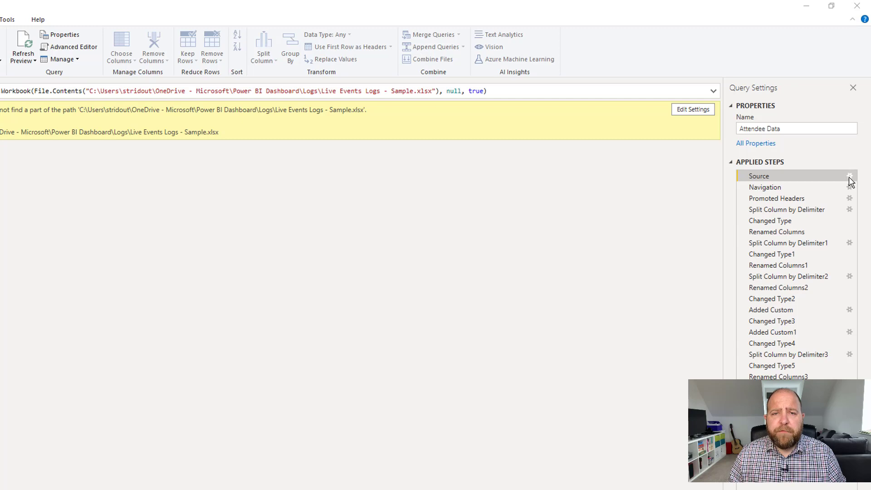
click(849, 176)
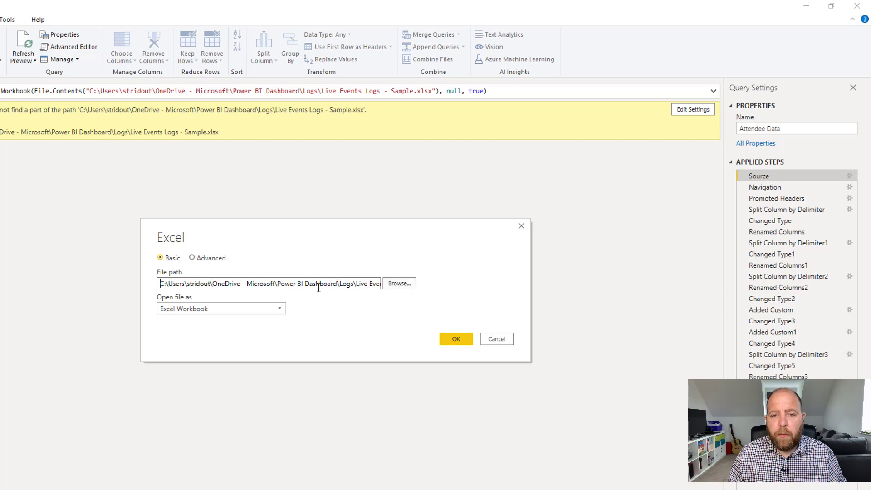
- Set the Attendee Data source to the Live Events Logs workbook in the LiveEventsPBIX-master folder under Downloads
click(399, 284)
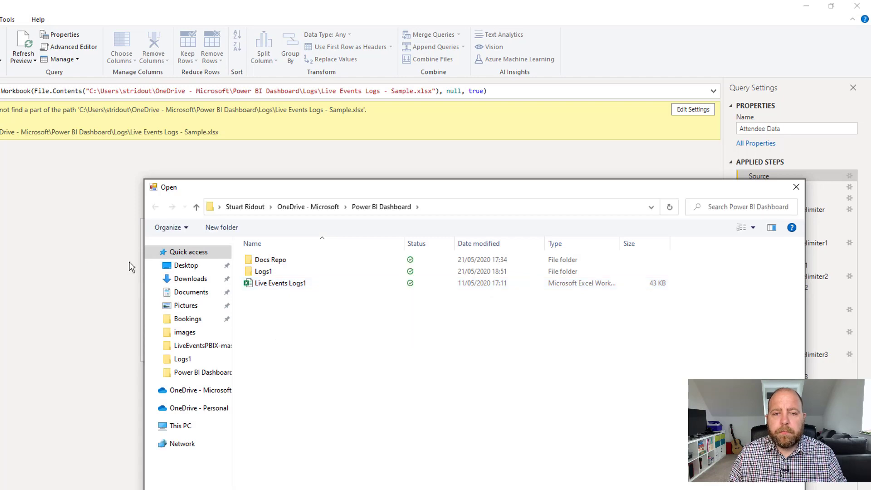
click(185, 279)
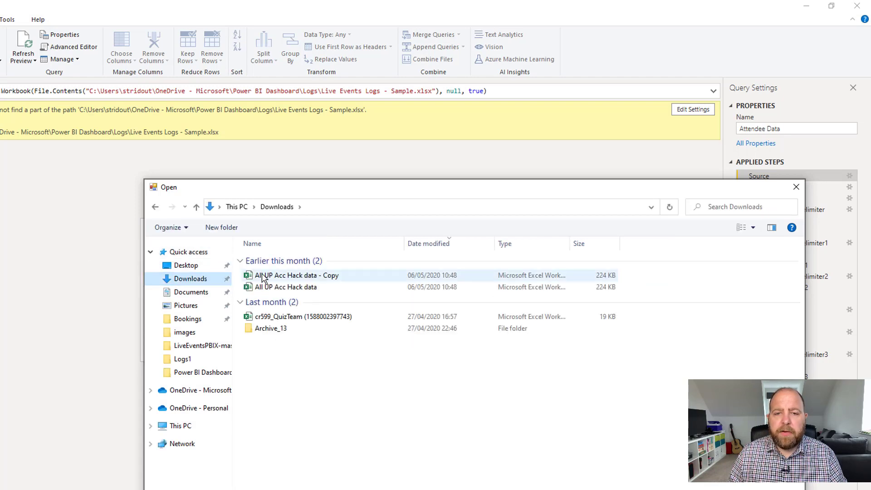
double_click(275, 275)
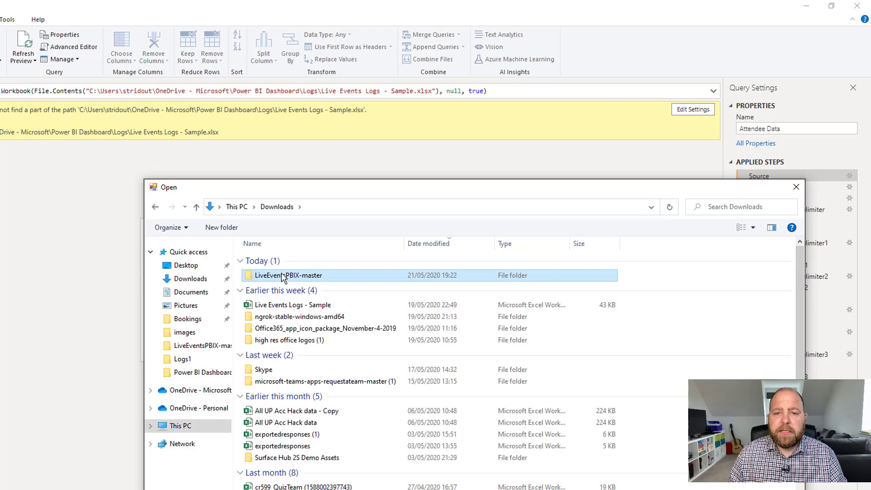
double_click(287, 264)
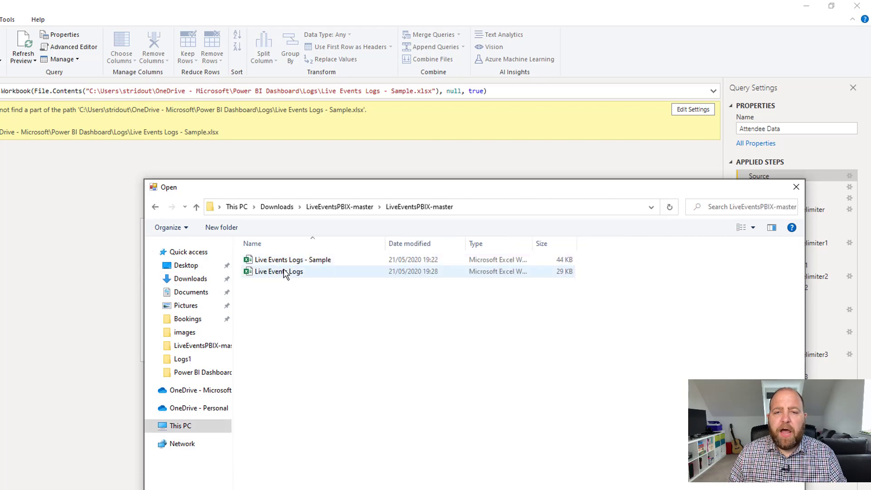
click(285, 272)
double_click(284, 271)
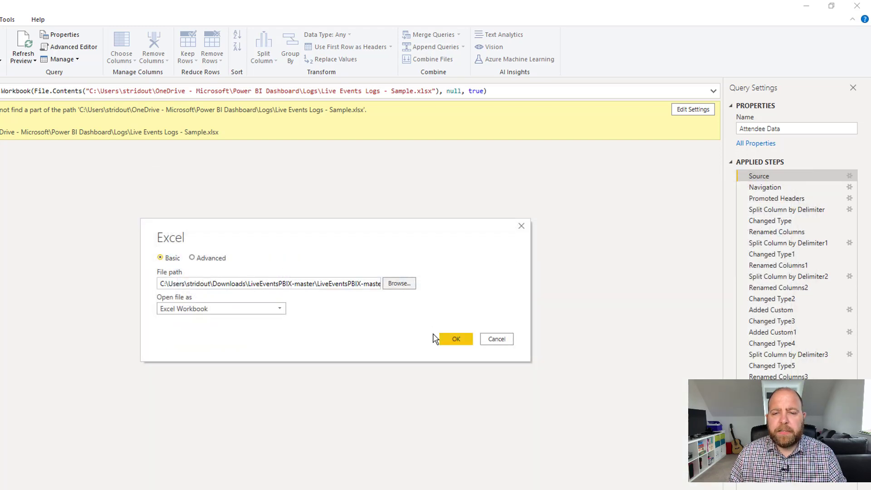
click(455, 340)
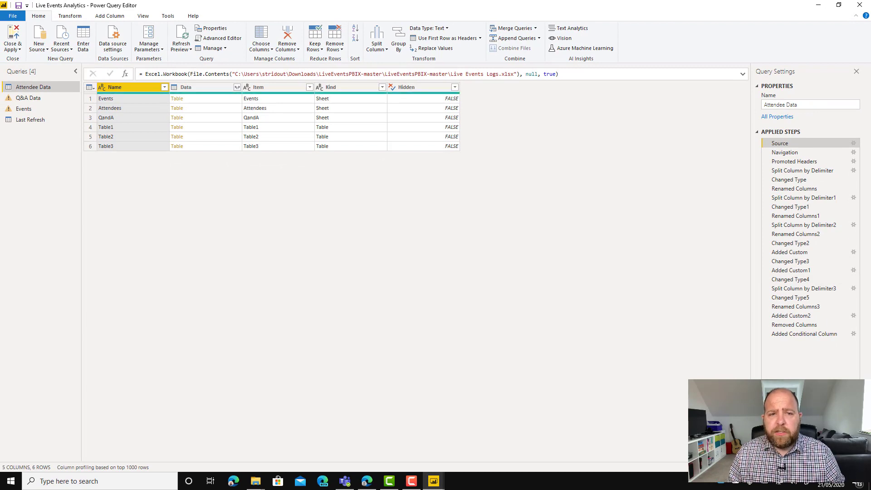
- Change the Q&A Data query's source file to the Live Events Logs workbook in the LiveEventsPBIX-master folder
click(36, 99)
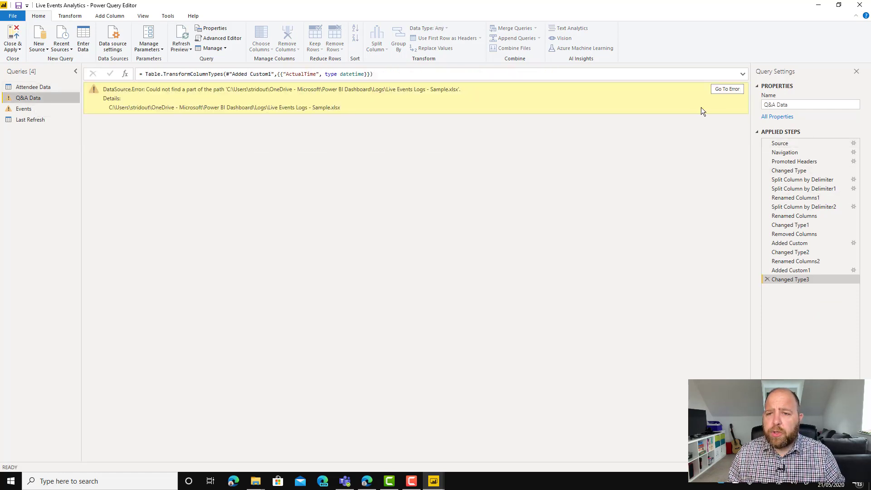
click(725, 90)
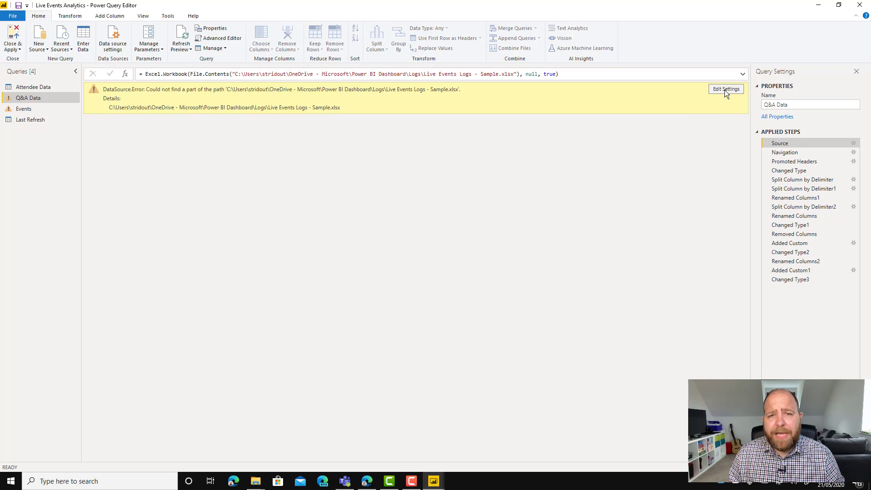
click(725, 90)
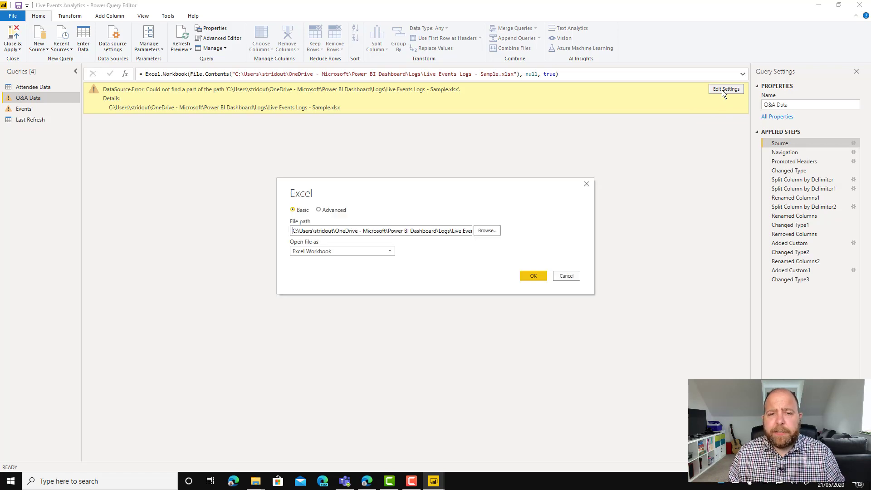
click(484, 232)
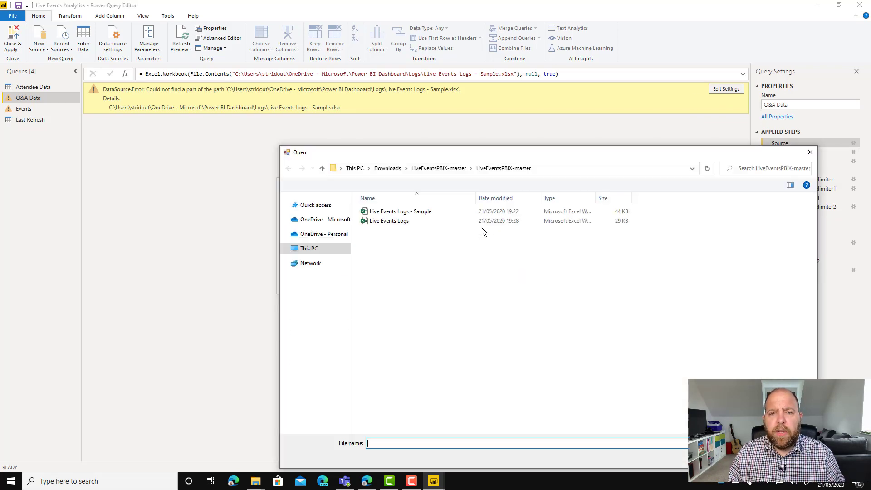
double_click(391, 220)
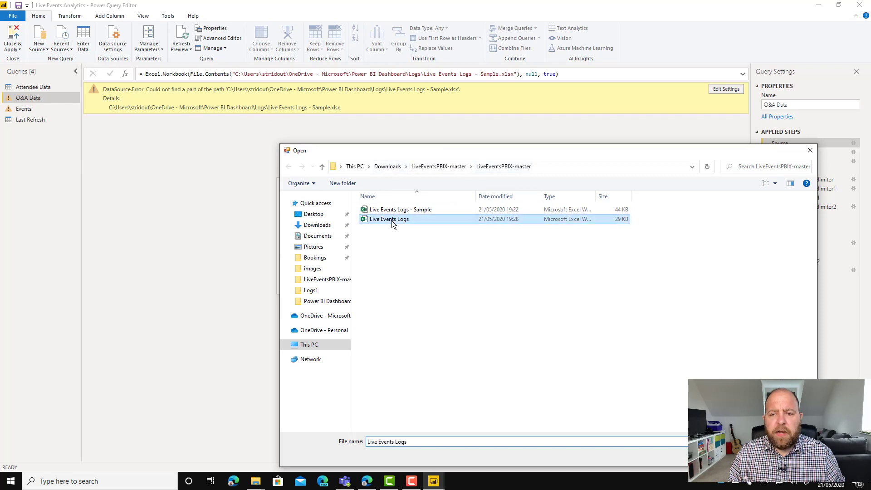
click(540, 275)
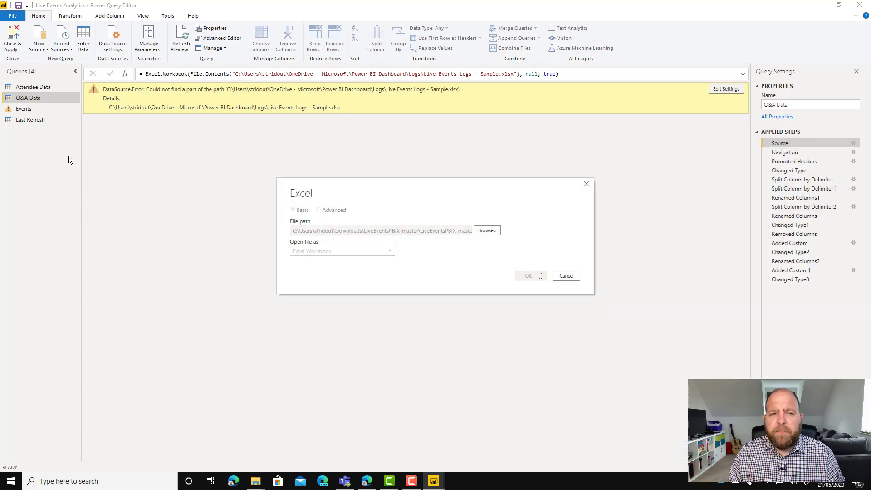
- Change the Events query's source file to the same Live Events Logs workbook, and apply the query changes to the report
click(28, 110)
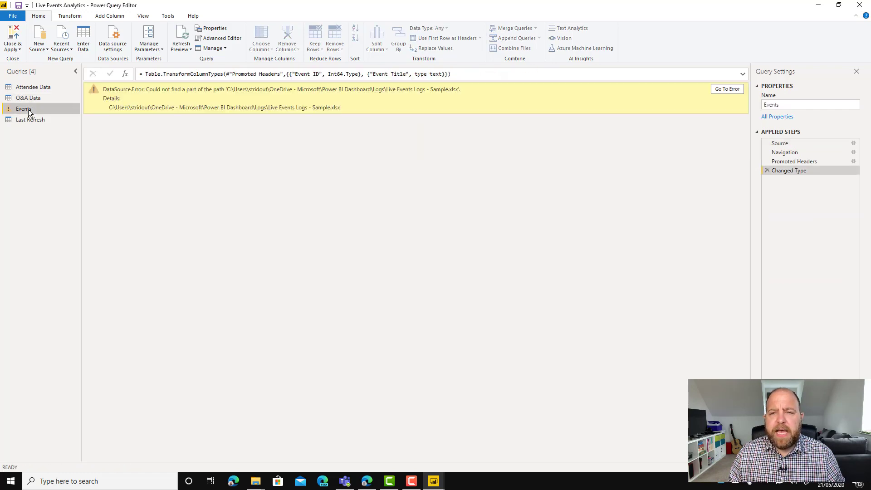
click(730, 90)
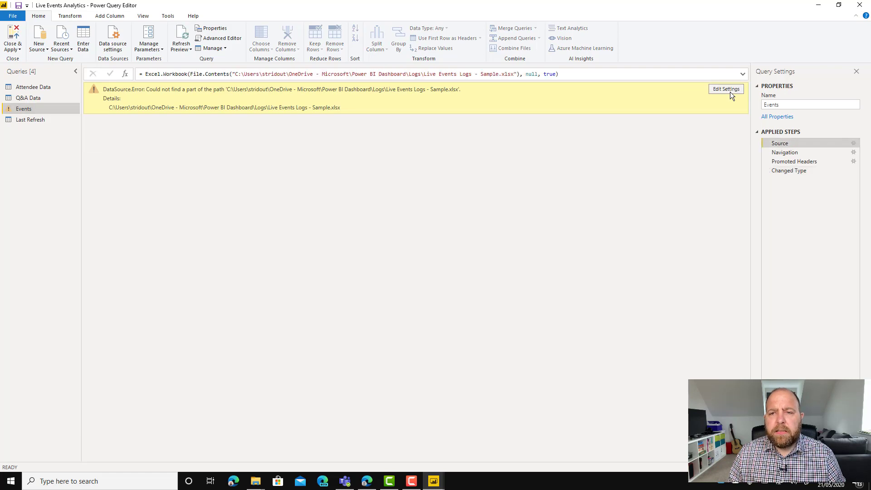
click(726, 89)
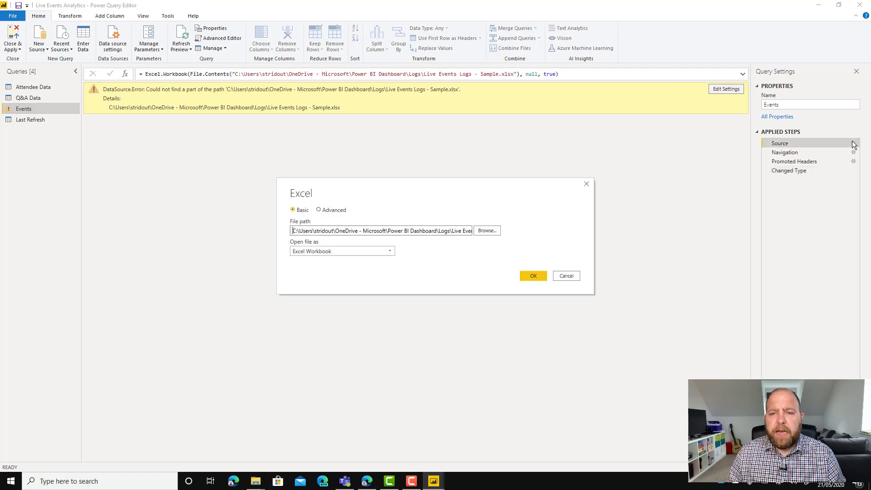
click(488, 232)
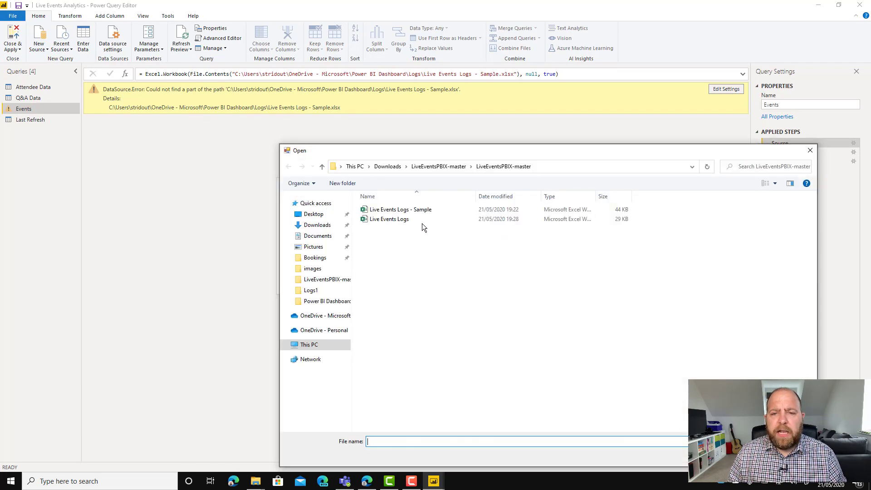
double_click(409, 222)
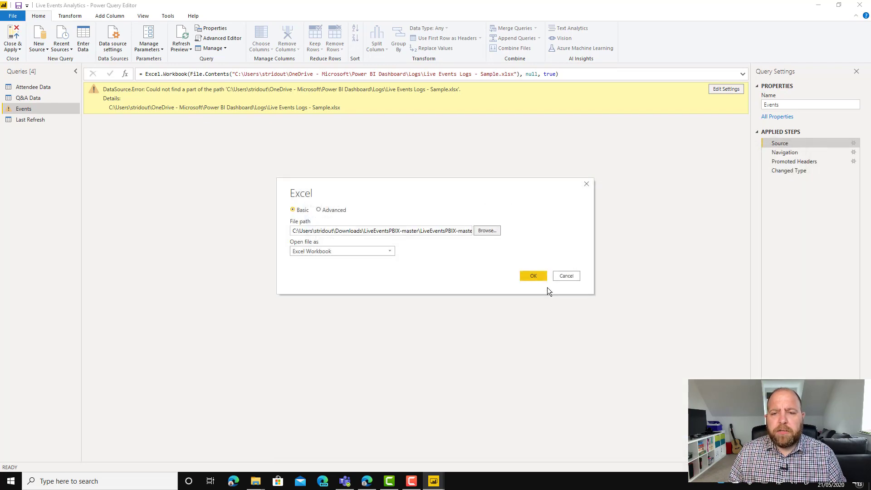
click(537, 279)
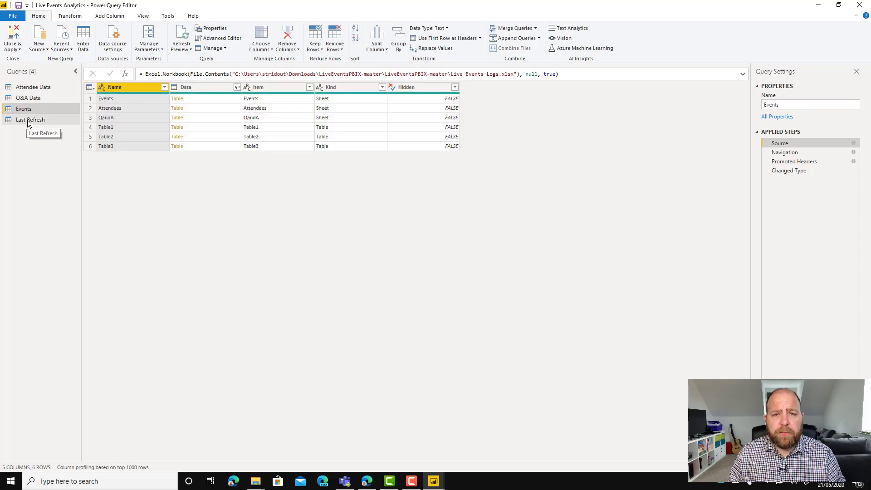
click(14, 36)
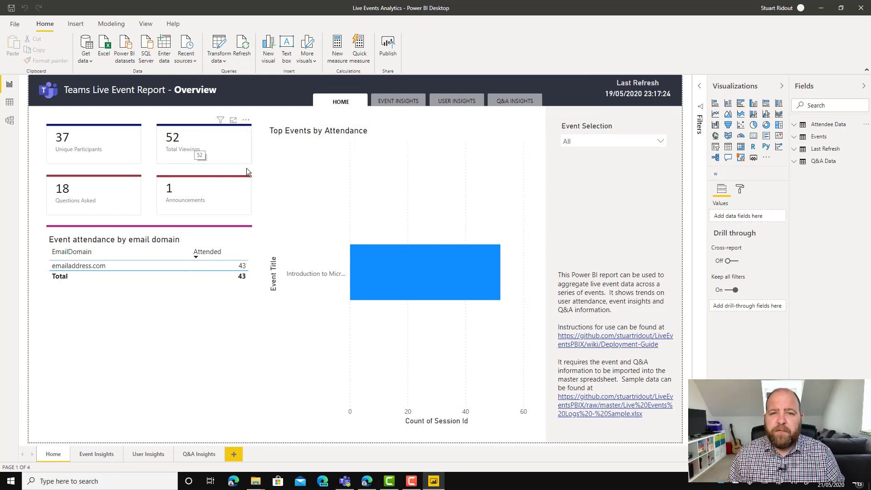
- Review the Event Insights and User Insights pages with the newly loaded event data
click(97, 454)
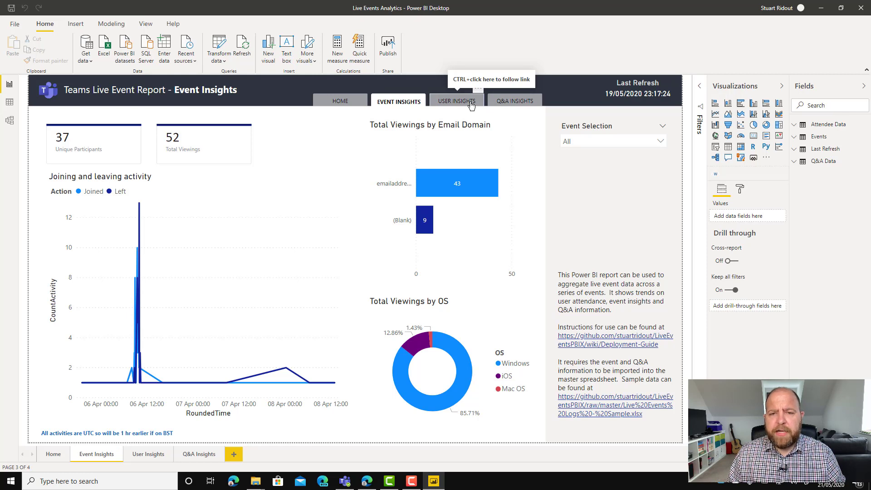
click(149, 454)
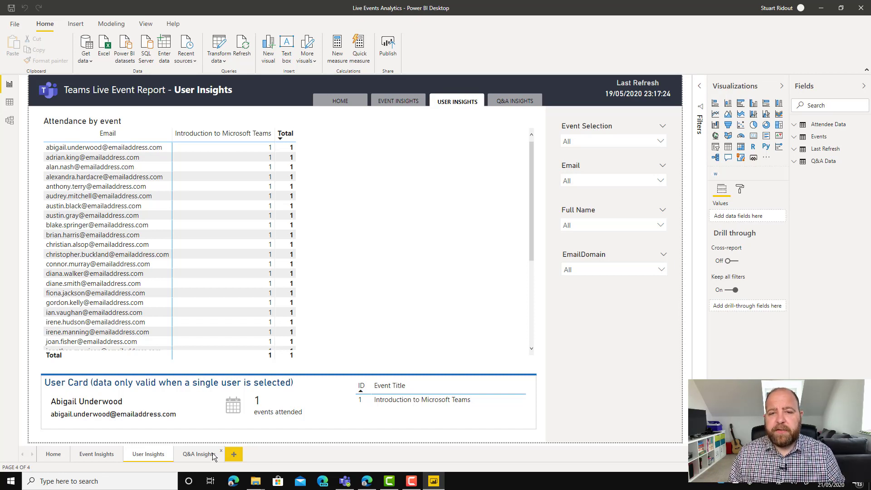
- On the Q&A Insights page, filter the questions by the word outside in the word cloud, and clear that filter again
click(192, 454)
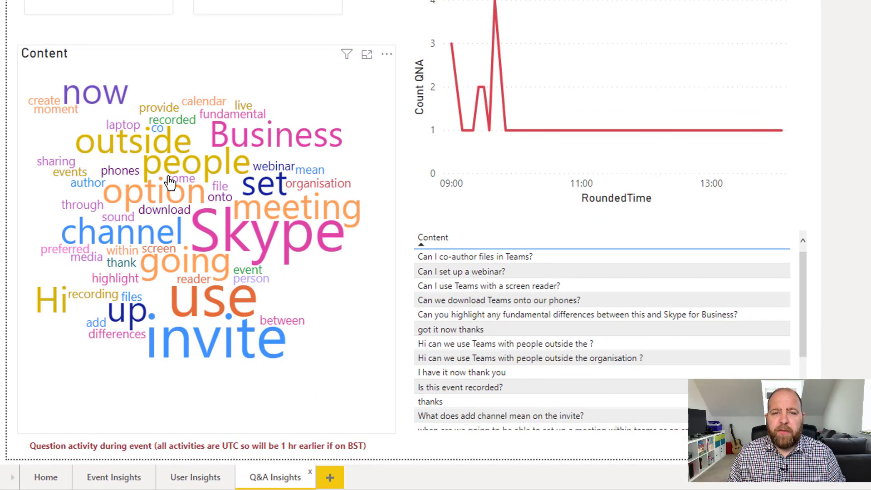
click(130, 148)
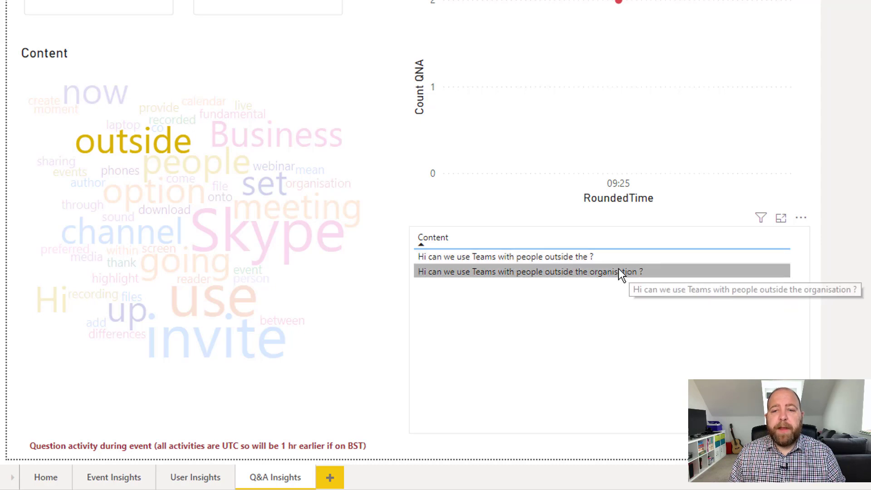
click(128, 141)
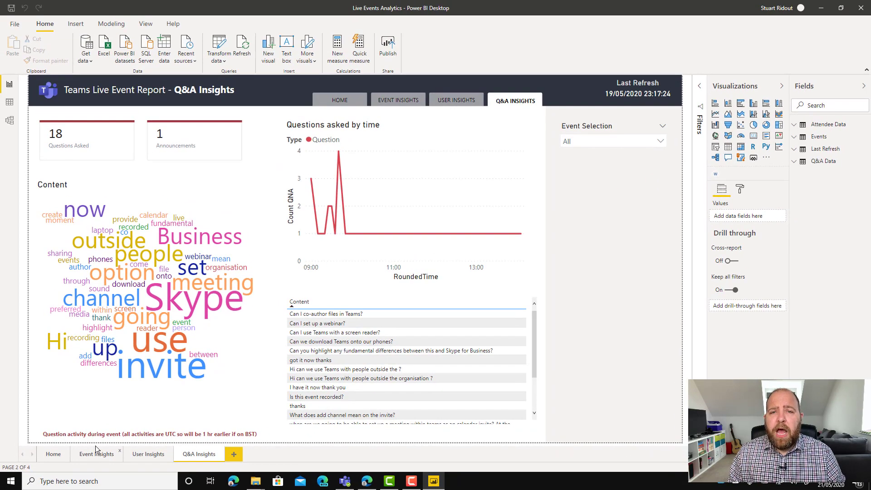
- On the Event Insights page, show the filters of the joining and leaving activity chart and collapse the Visualizations and Fields panes
click(97, 452)
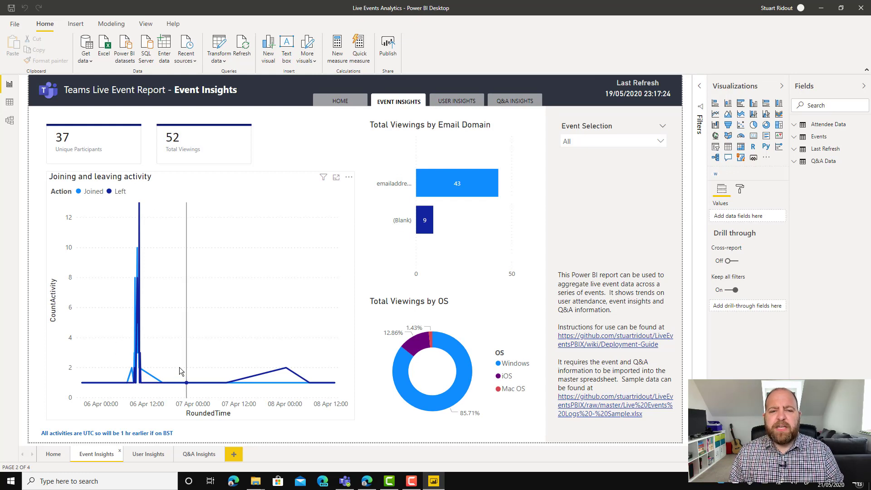
mouse_move(179, 367)
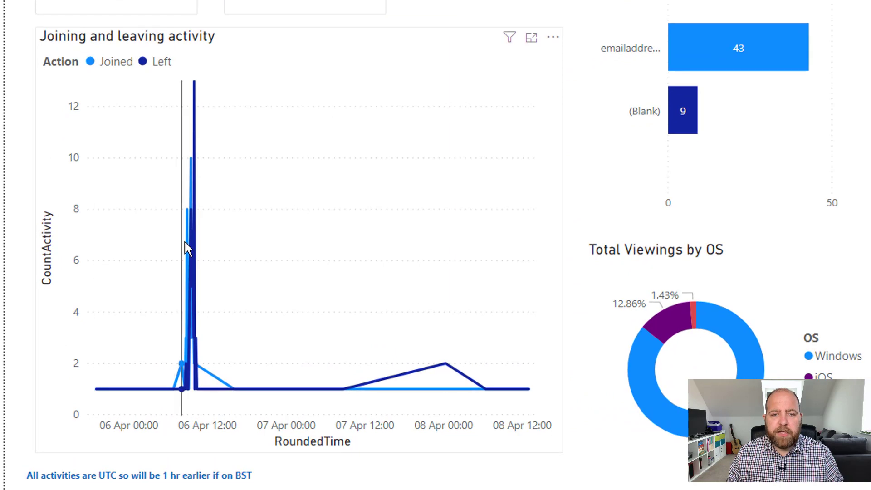
mouse_move(190, 226)
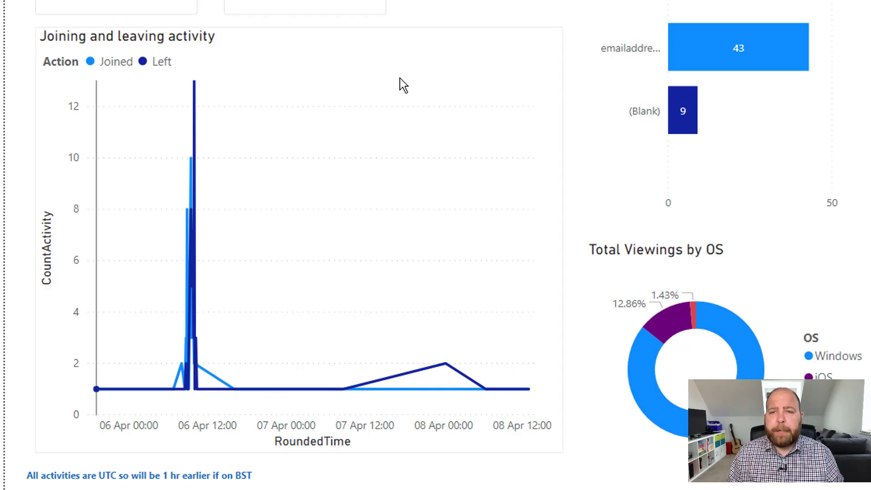
click(470, 39)
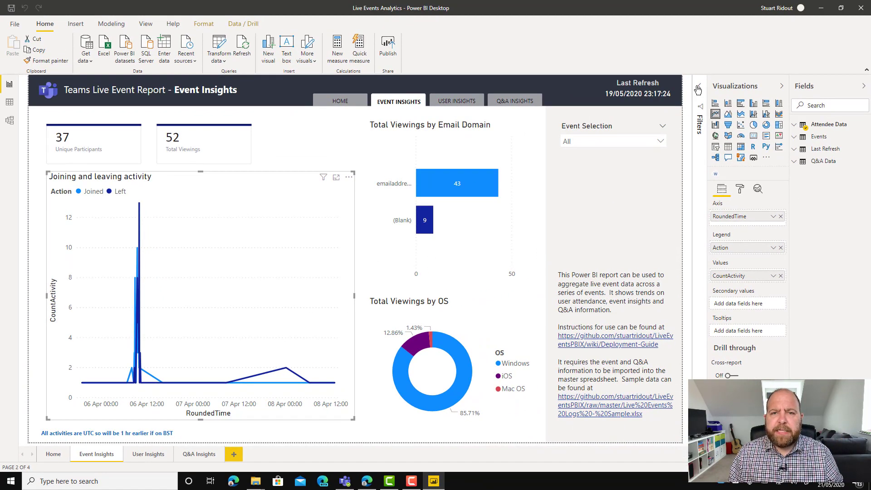
click(698, 88)
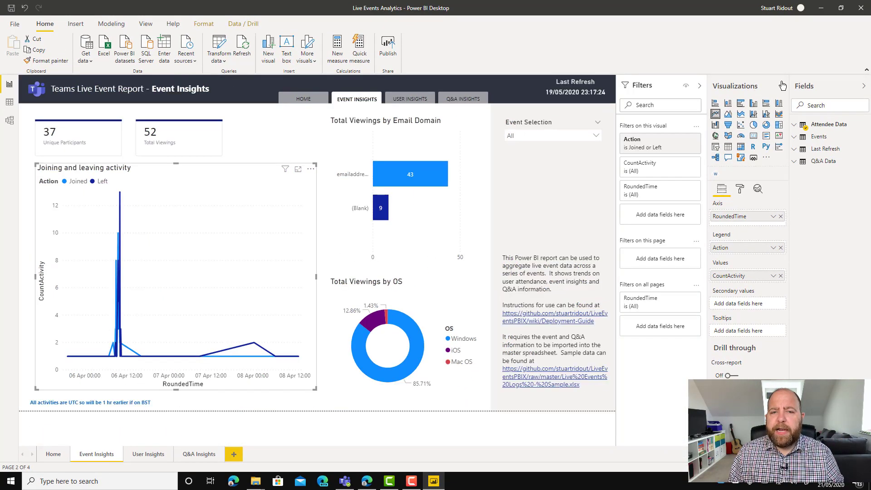
click(782, 86)
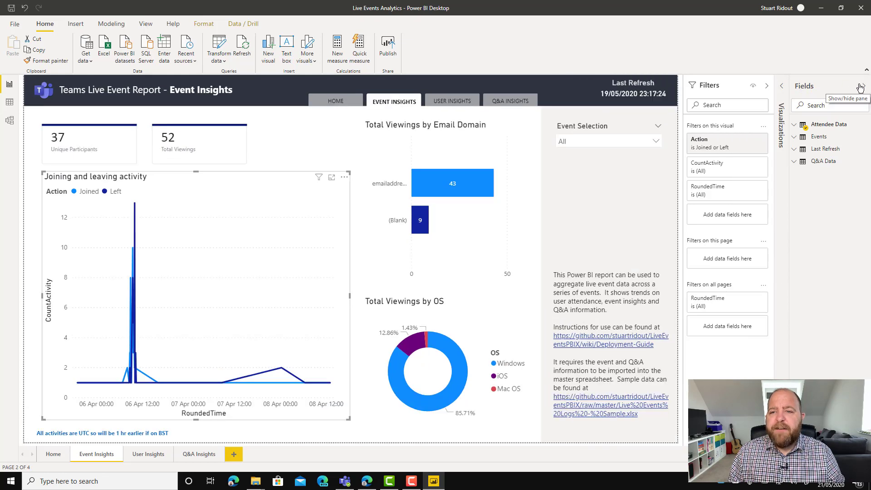
click(860, 88)
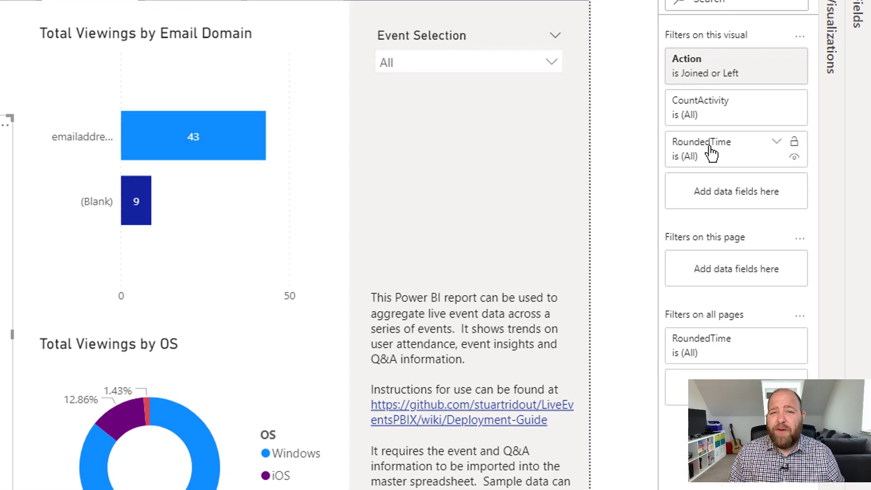
- Switch the activity chart's RoundedTime filter to advanced filtering, with a first condition of after 06/04/2020 08:00 AM
click(712, 153)
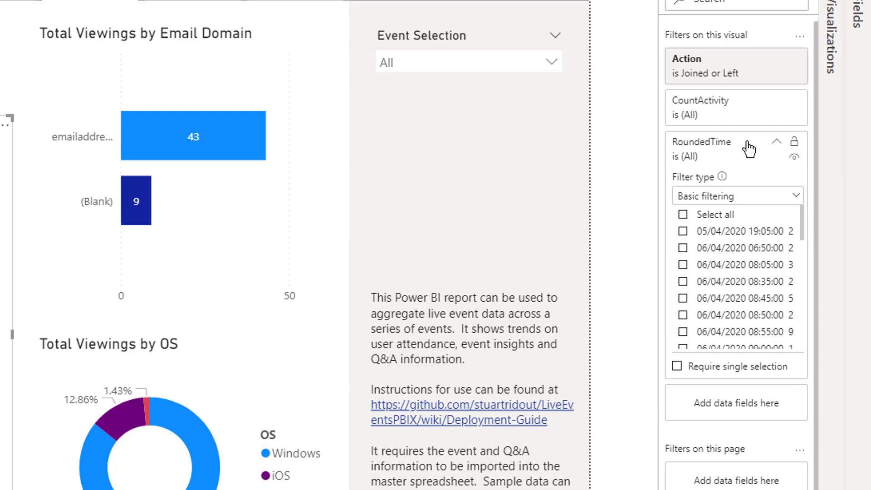
click(762, 200)
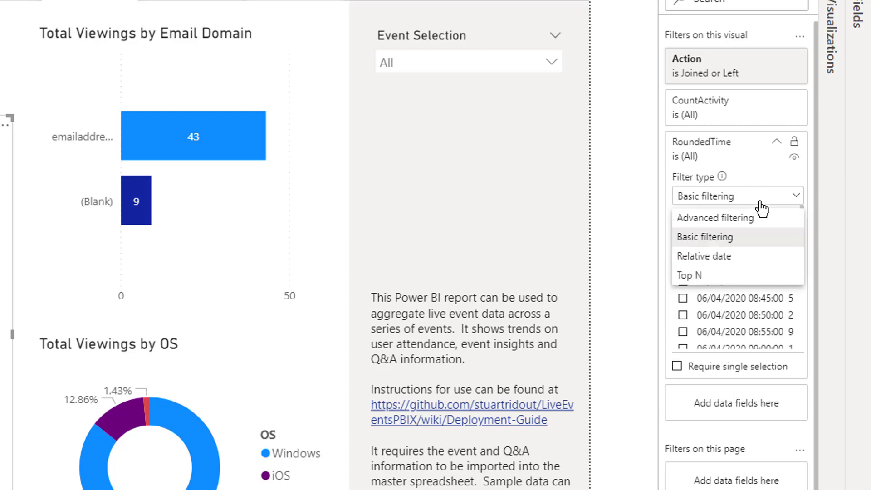
click(700, 222)
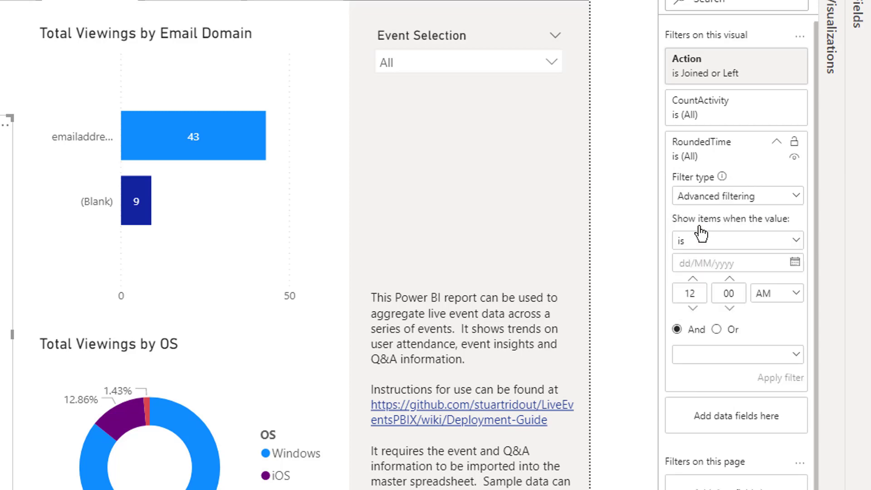
click(759, 241)
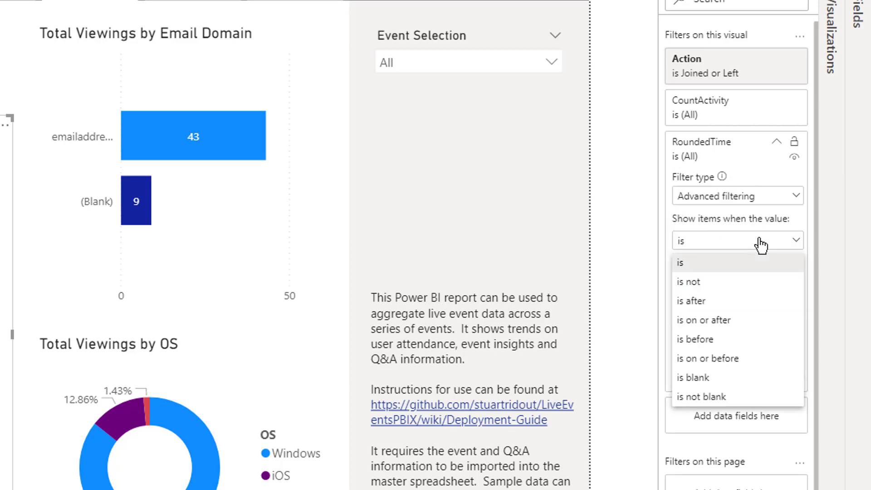
click(692, 301)
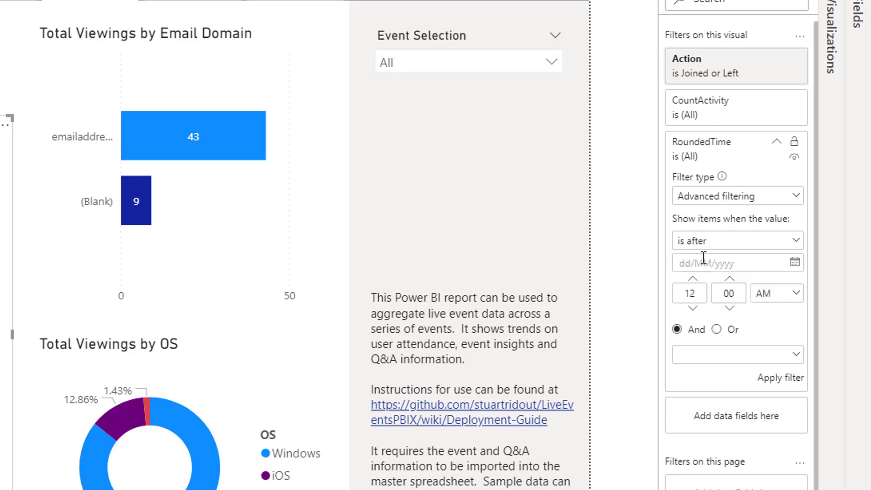
click(793, 266)
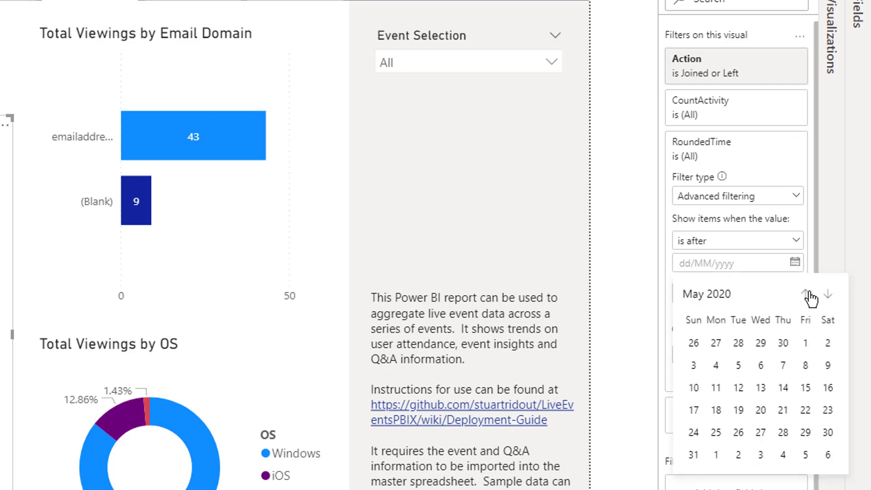
click(806, 294)
click(717, 363)
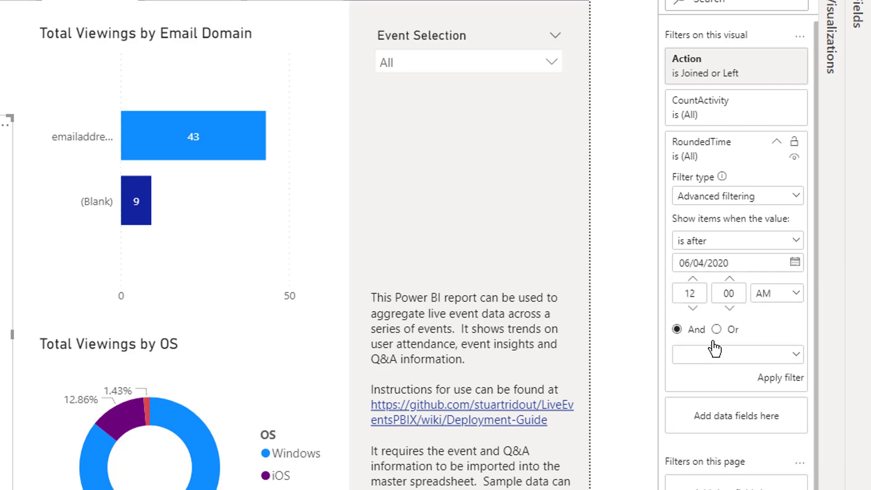
double_click(697, 309)
double_click(697, 309)
click(697, 309)
- Add a second RoundedTime condition of before 06/04/2020 10:30 AM and apply the filter to the activity chart
click(710, 354)
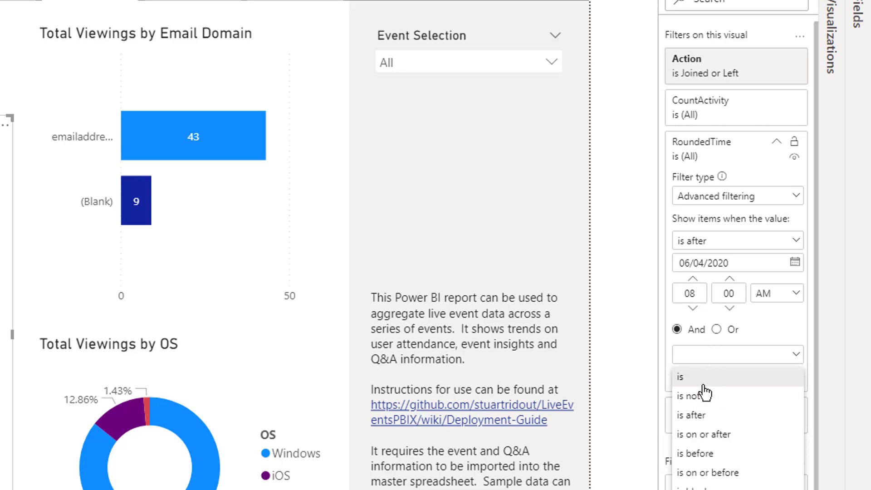
click(705, 455)
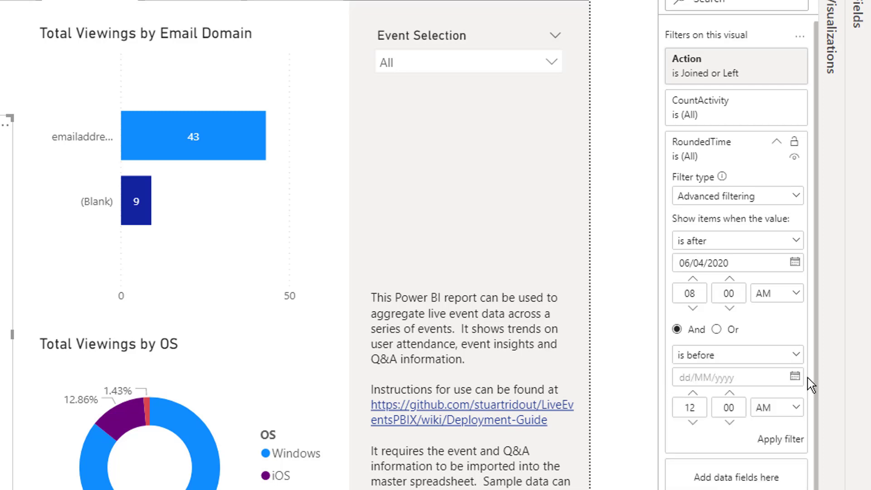
click(795, 376)
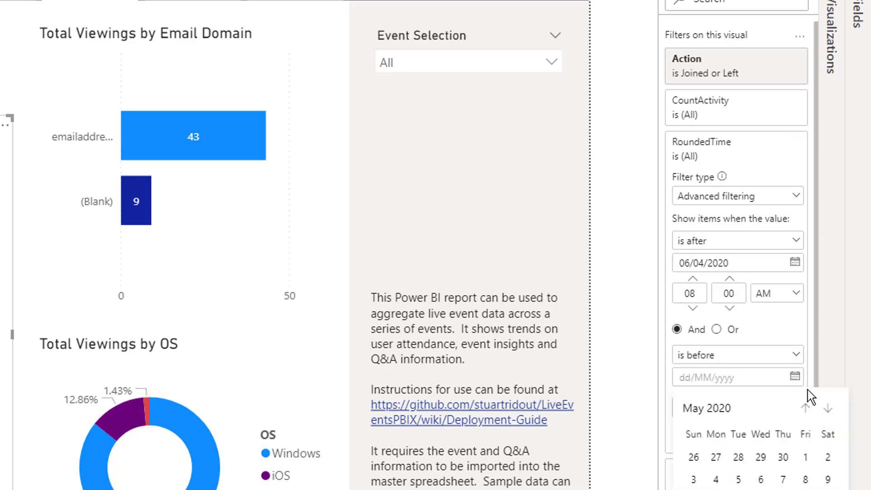
click(805, 408)
click(716, 479)
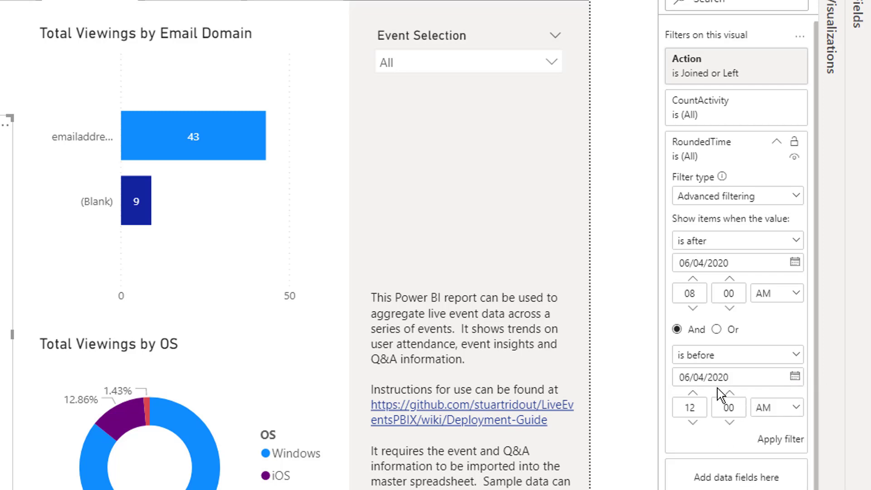
click(694, 423)
click(693, 423)
double_click(729, 406)
text(30)
click(783, 440)
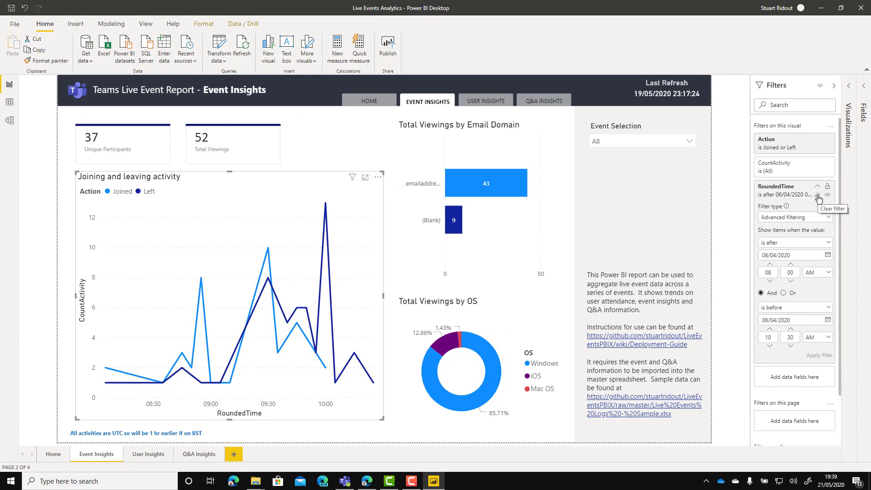
- Clear the RoundedTime filter from the activity chart and collapse its filter card
click(819, 197)
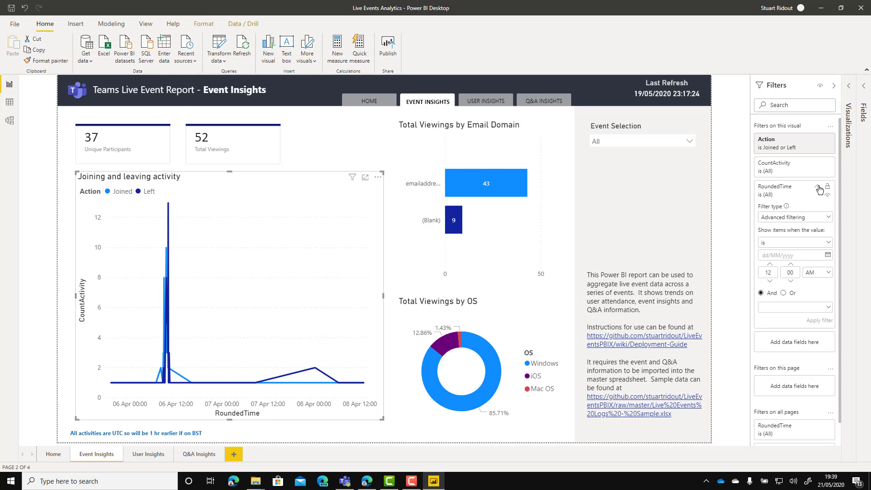
click(819, 187)
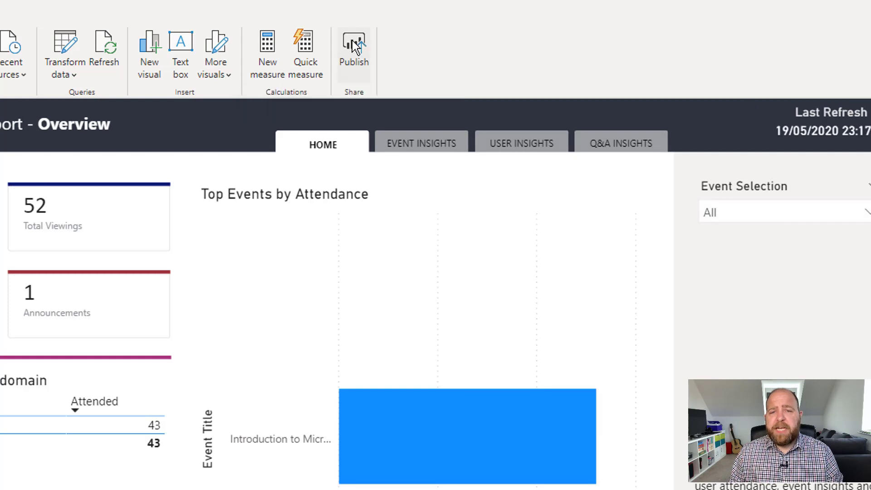
- Save the report's changes and publish it to the Sales and Marketing workspace
click(356, 48)
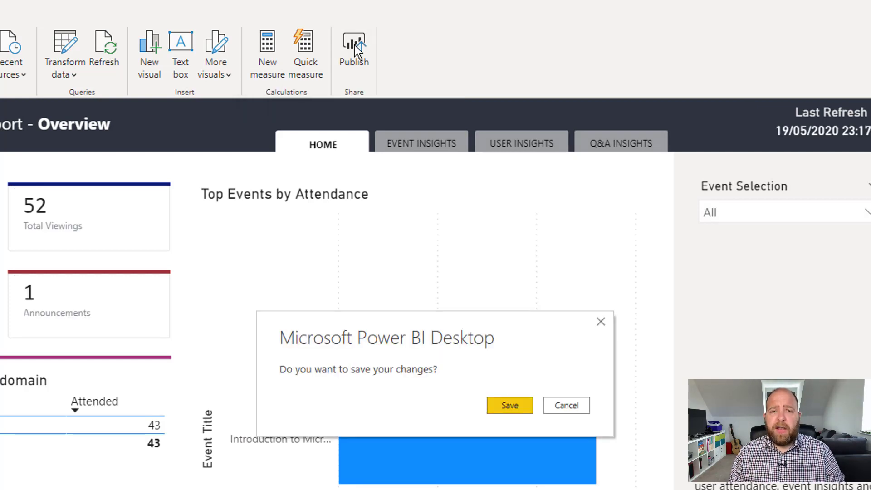
click(512, 402)
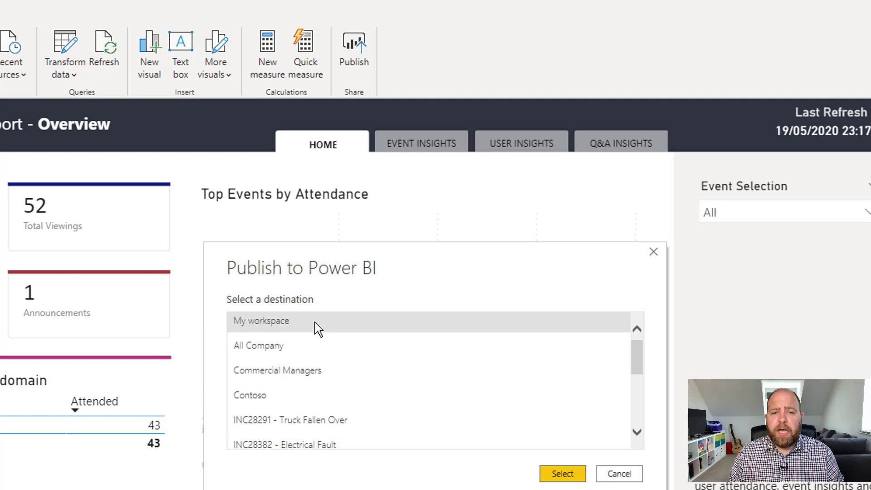
scroll(304, 322, down, 3)
scroll(299, 291, down, 3)
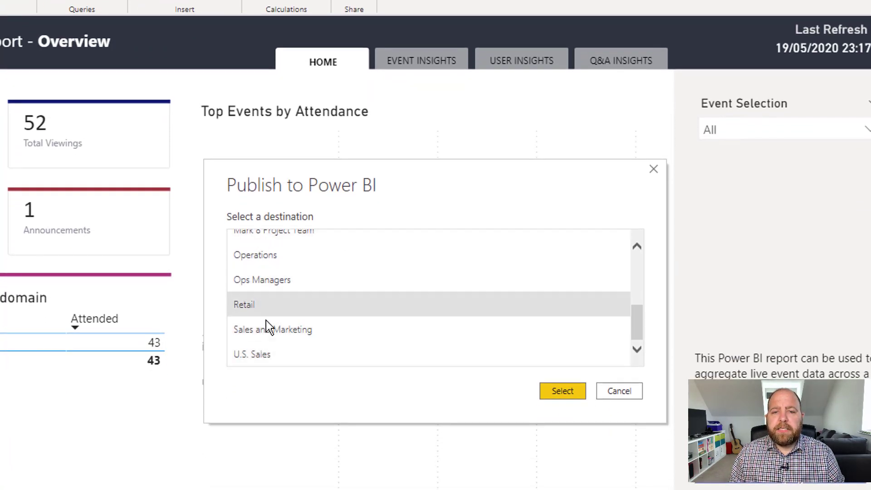
click(267, 325)
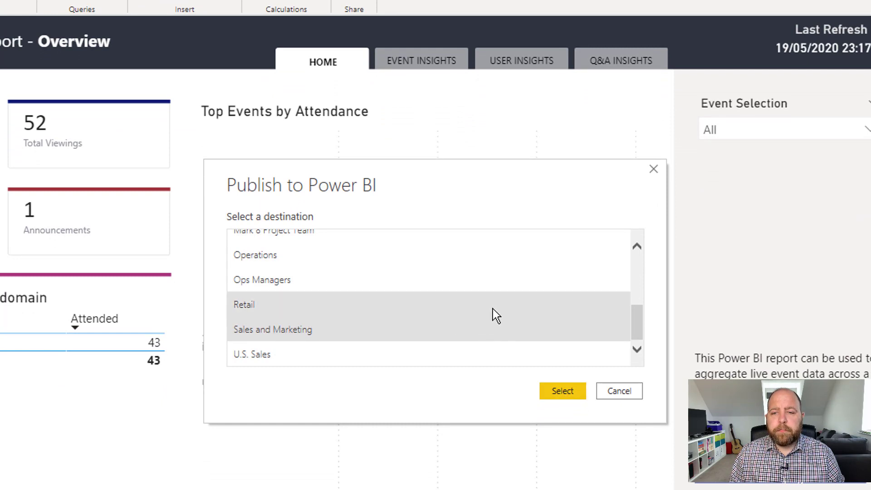
click(553, 391)
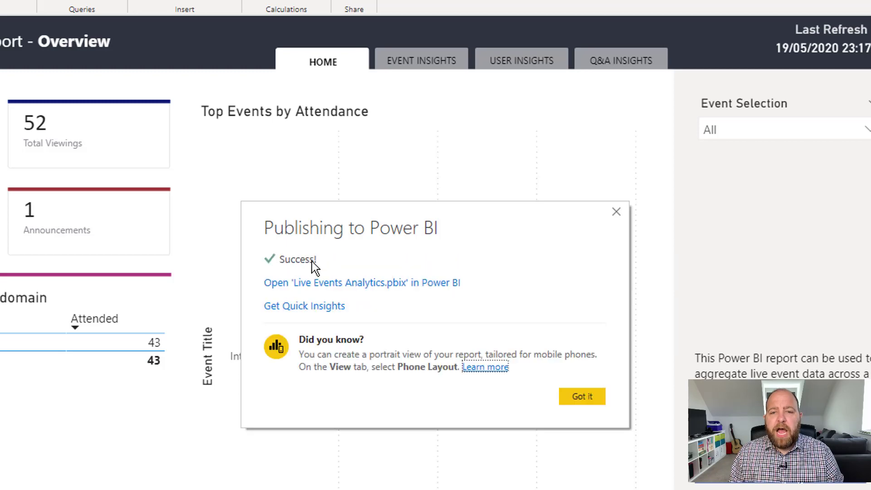
- Open the published Live Events Analytics report in the Power BI service, signing in and dismissing the tip about saving report views
click(322, 283)
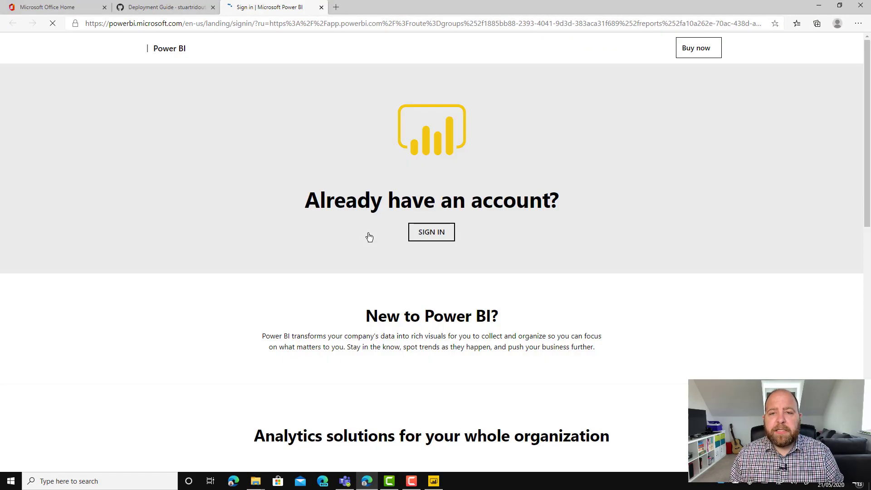
click(421, 232)
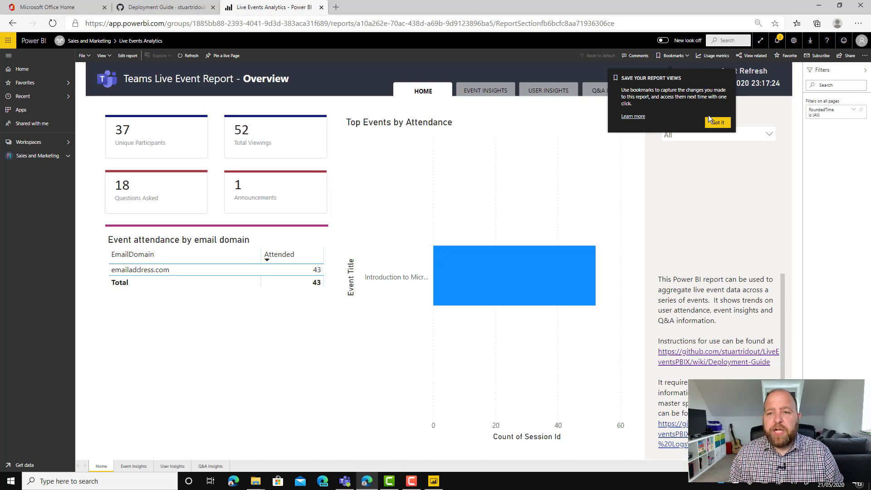
click(717, 122)
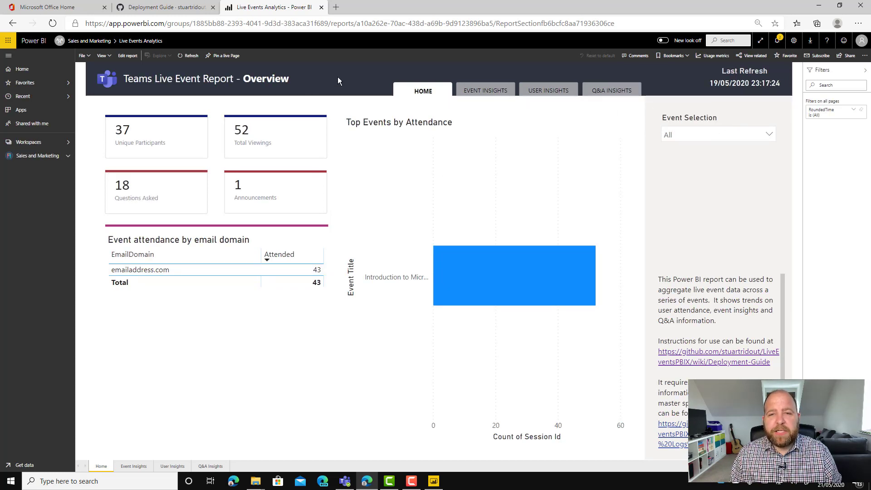
- In the published report, examine the activity chart's RoundedTime filter options on the Event Insights page, and open the User Insights page
click(481, 92)
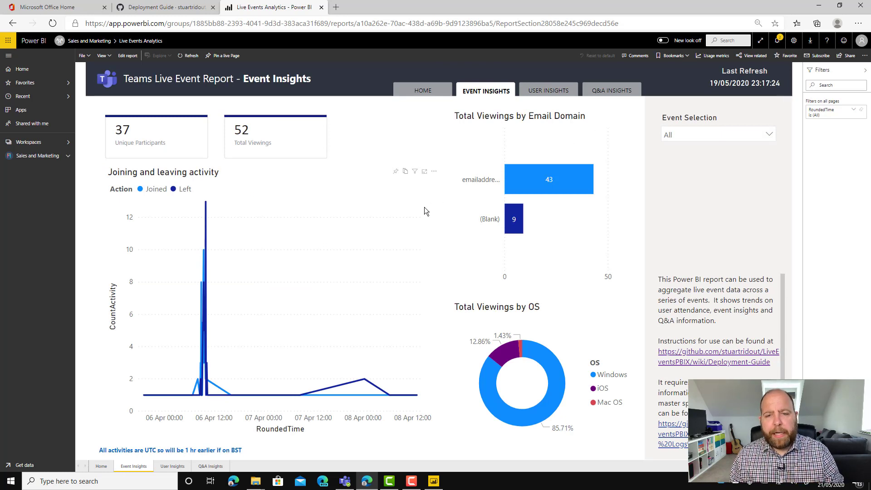
click(323, 205)
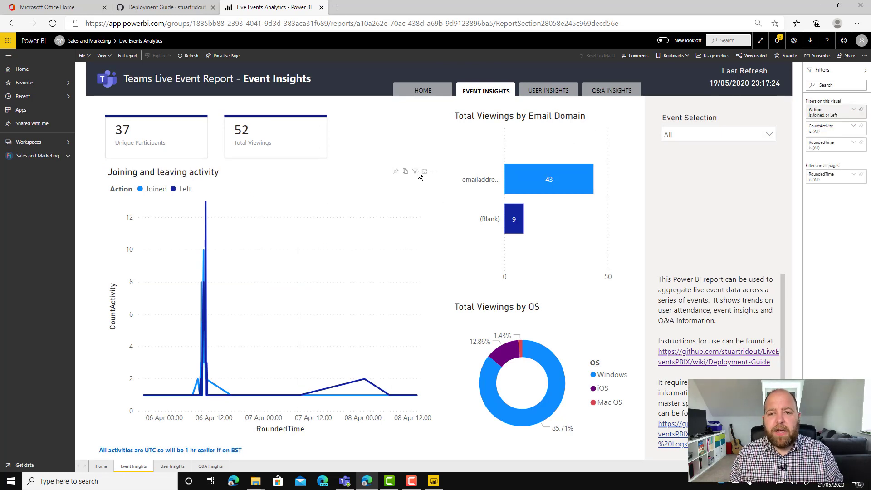
mouse_move(415, 172)
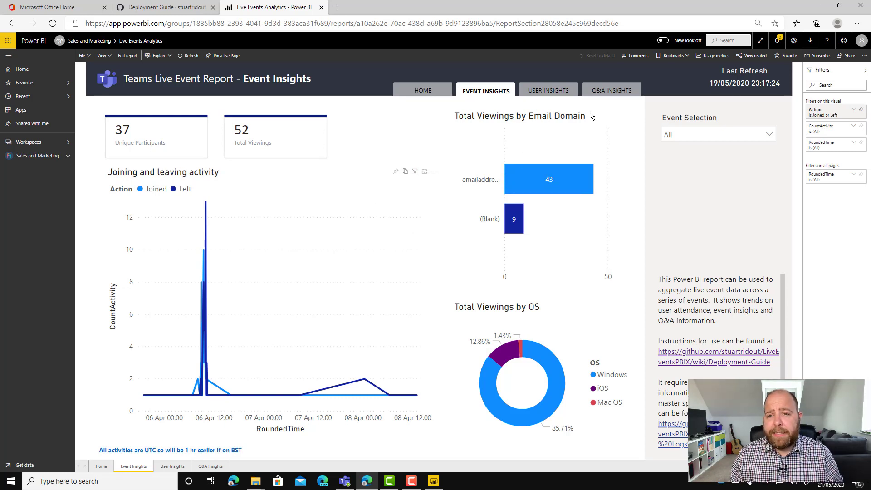
click(853, 145)
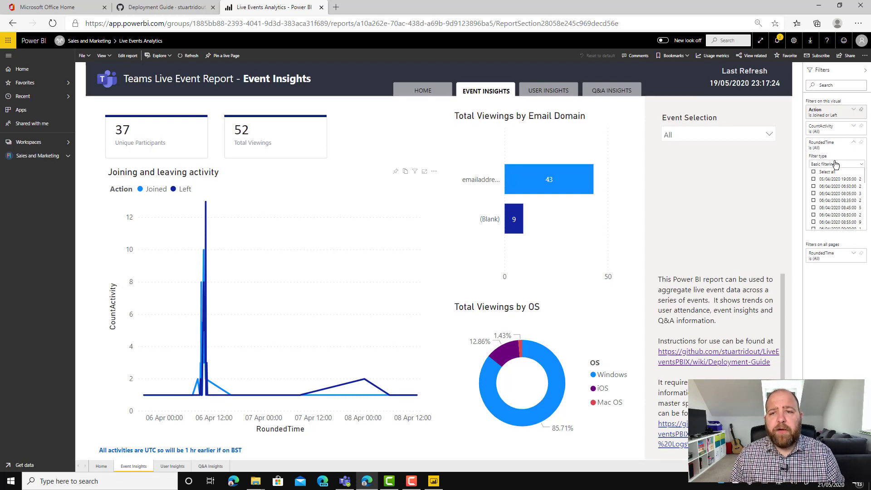
click(855, 144)
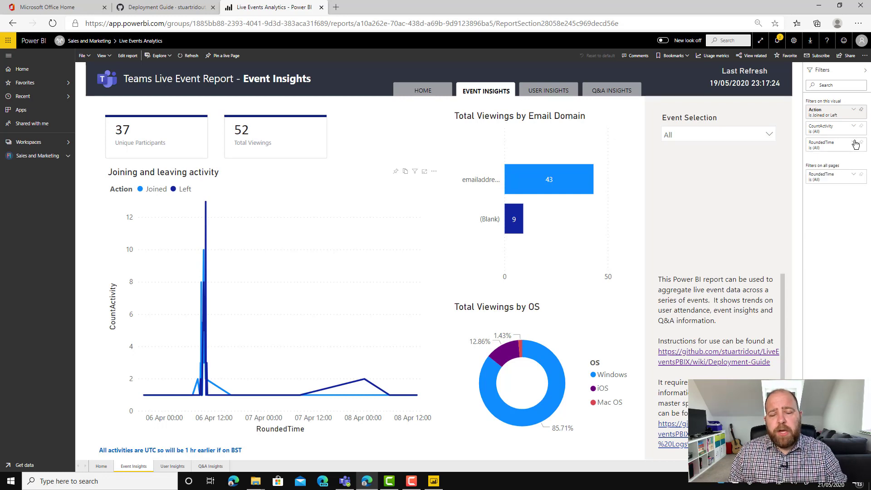
click(561, 92)
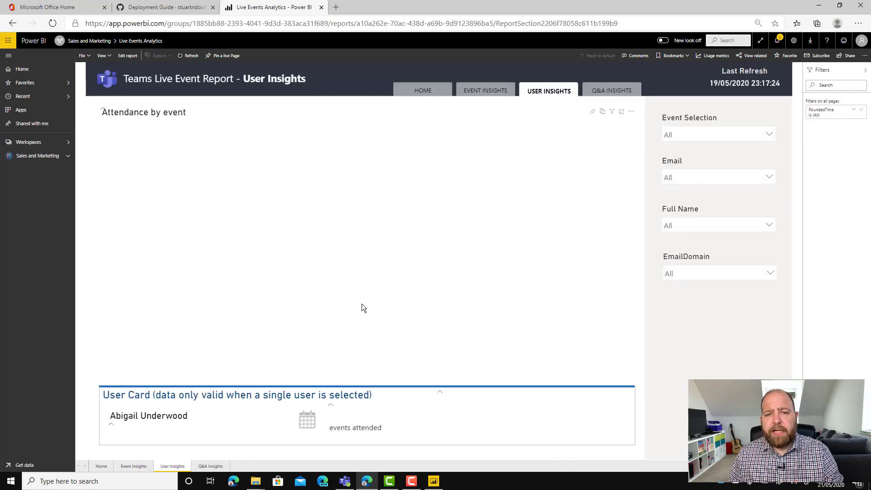
- Switch to Microsoft Teams and open the Monthly Reports channel of the hidden Sales and Marketing team
click(346, 484)
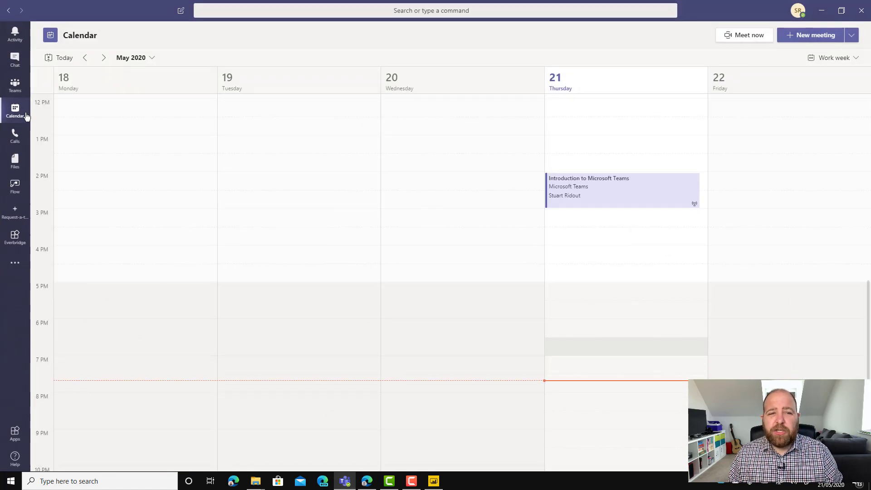
click(16, 85)
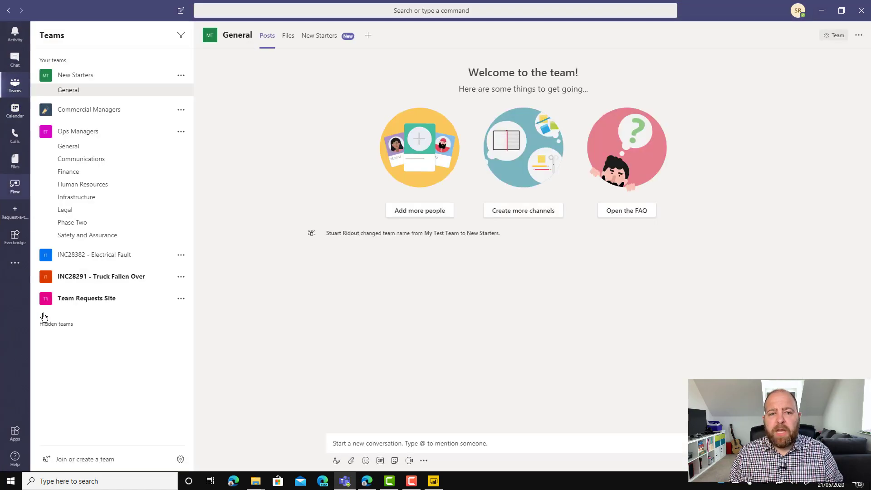
click(78, 324)
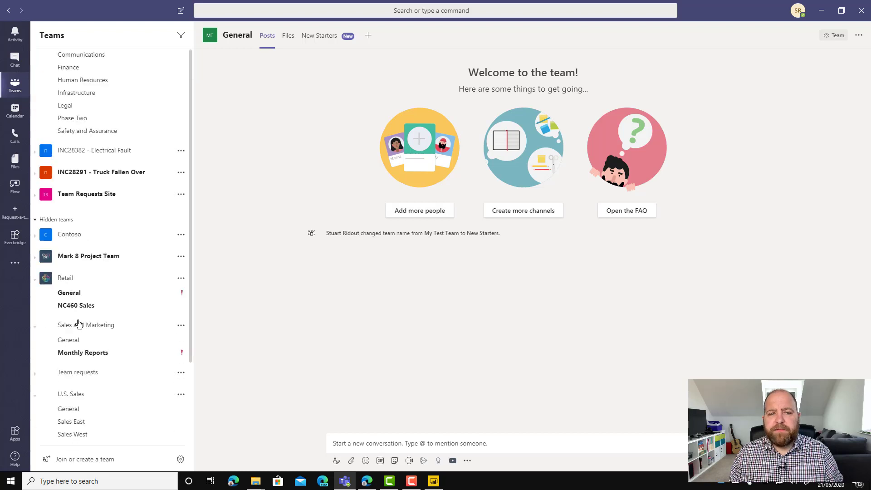
click(82, 325)
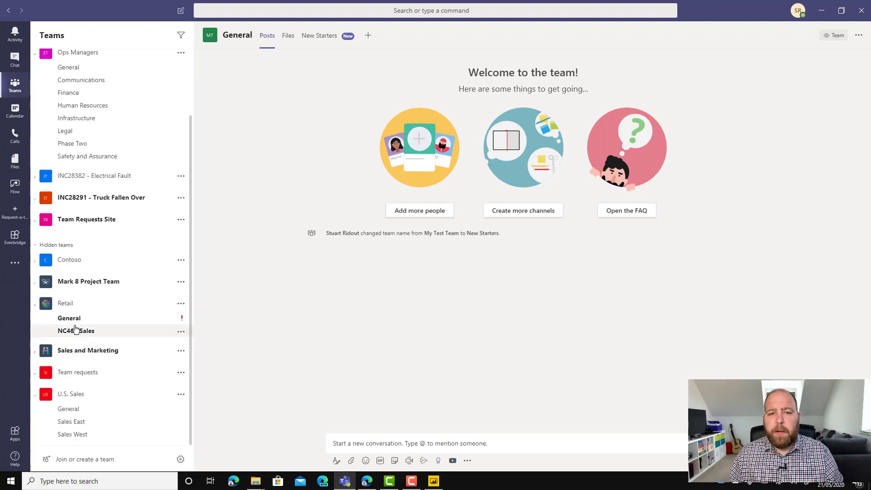
click(66, 352)
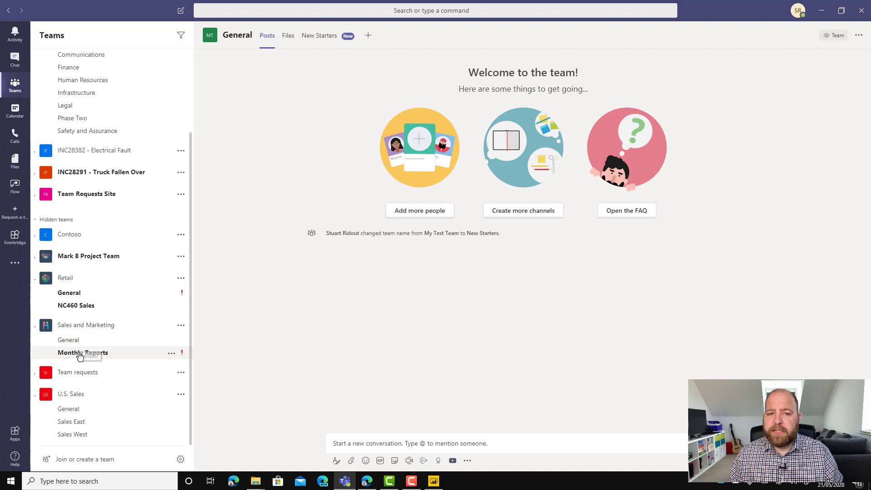
click(80, 356)
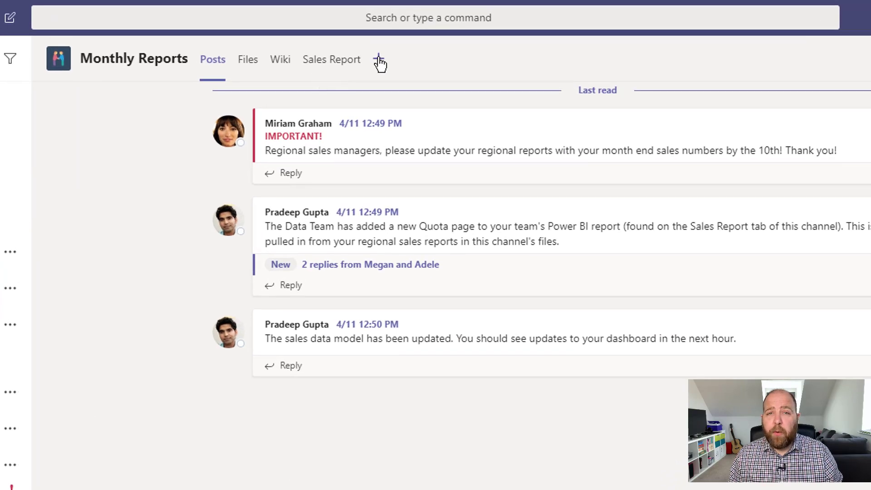
- Add a Power BI tab to the channel showing the Live Events Analytics report from the Sales and Marketing workspace, with a channel post about it
click(396, 41)
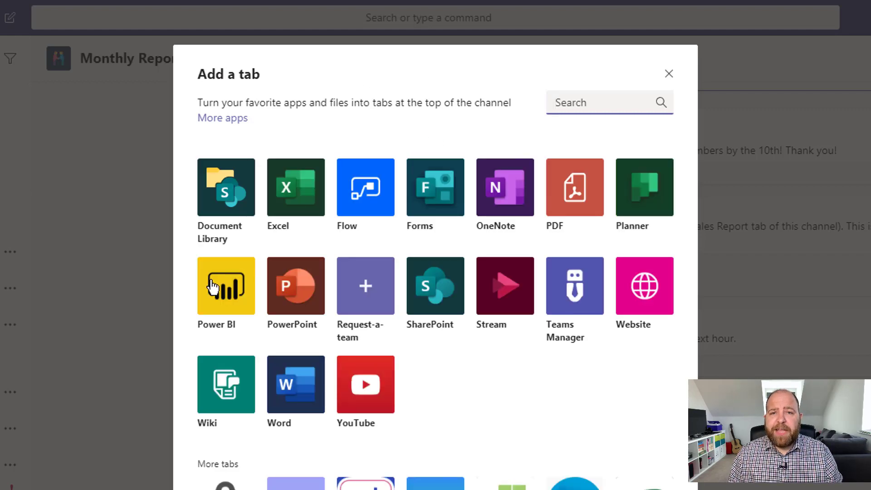
click(219, 286)
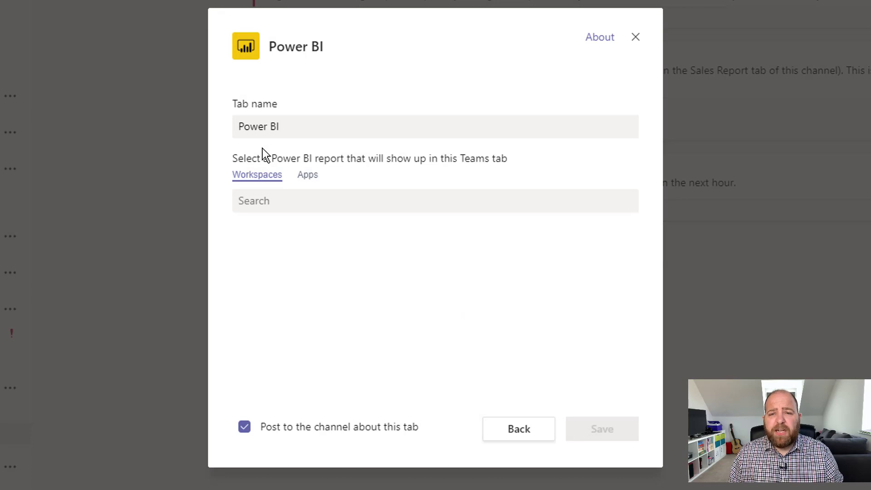
click(270, 203)
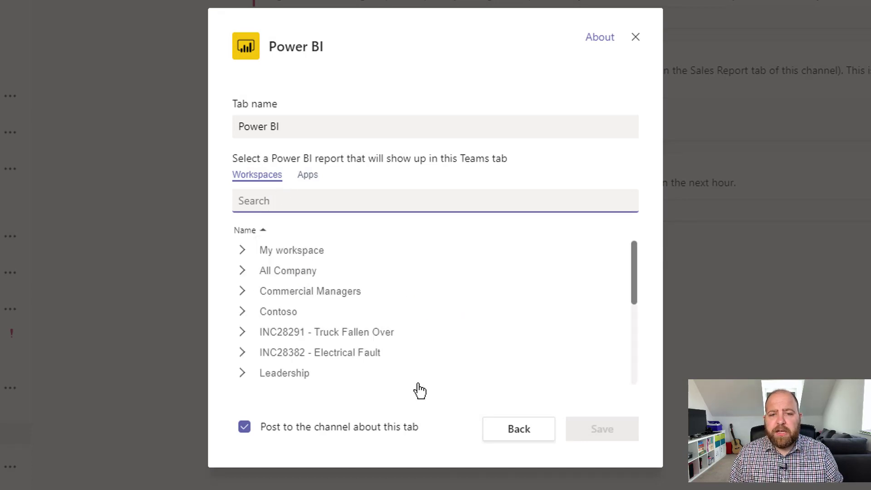
scroll(444, 346, down, 5)
scroll(388, 343, up, 2)
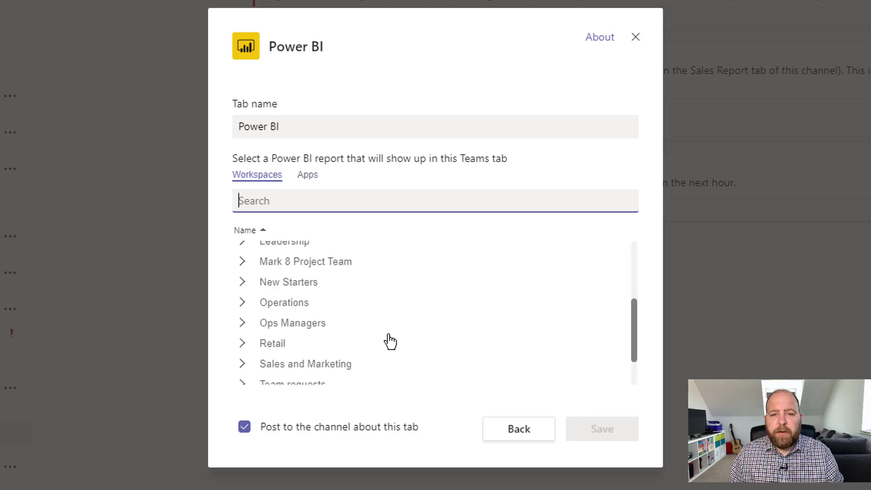
scroll(389, 343, down, 2)
click(242, 317)
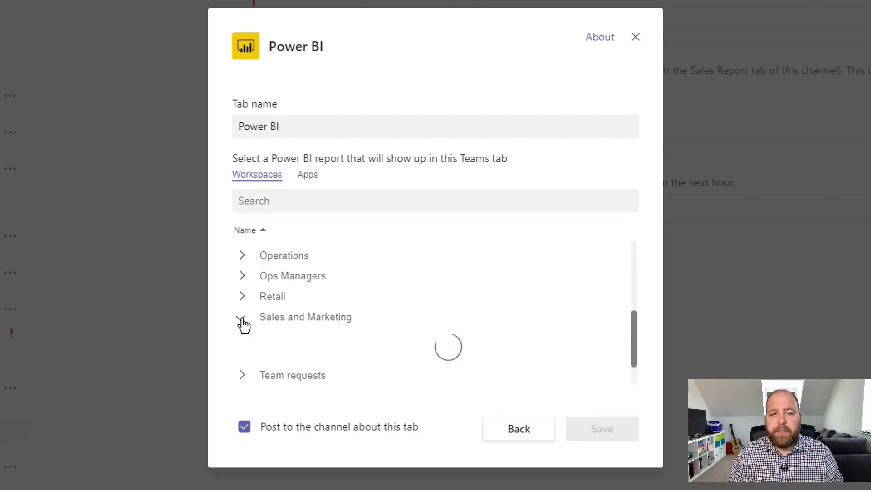
scroll(346, 350, down, 2)
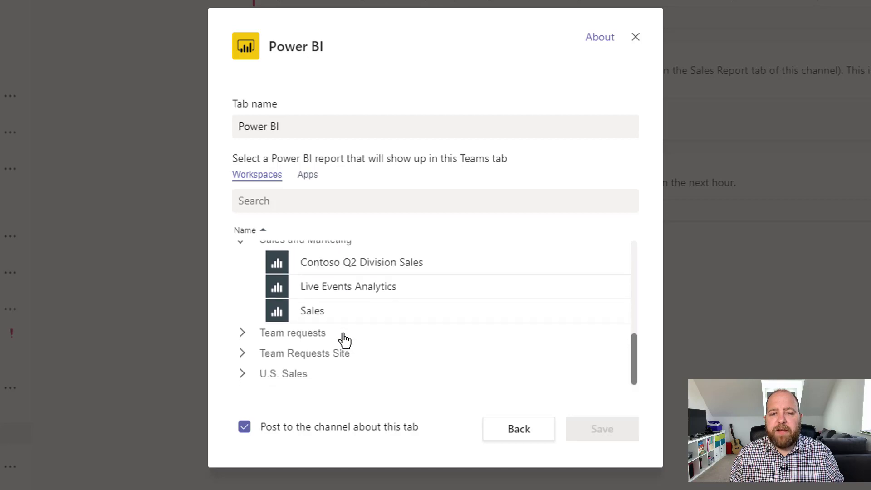
click(338, 292)
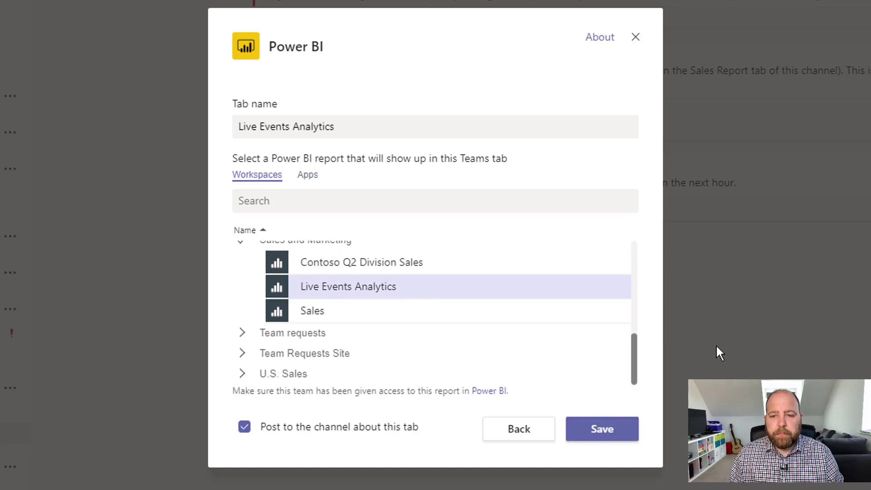
click(608, 428)
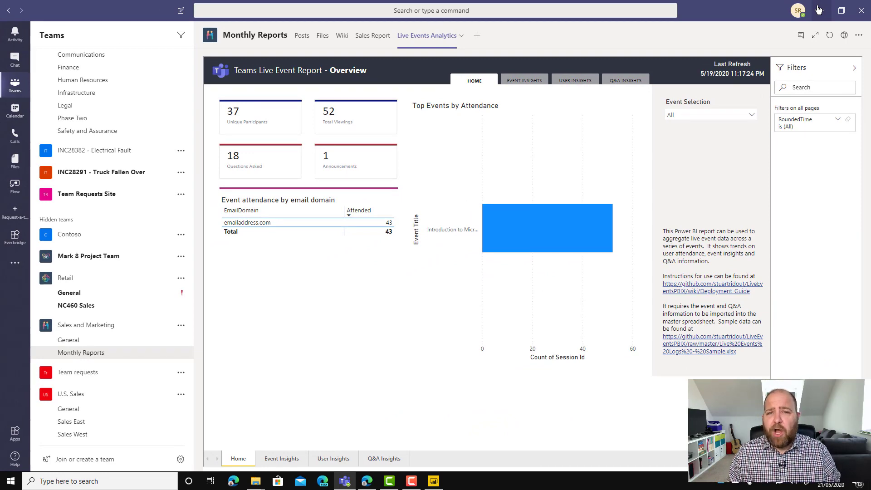
- Switch back to the browser, load aka.ms/TeamsLiveEventsReport in the Deployment Guide's browser tab, and open the wiki's Deployment Guide page
click(819, 9)
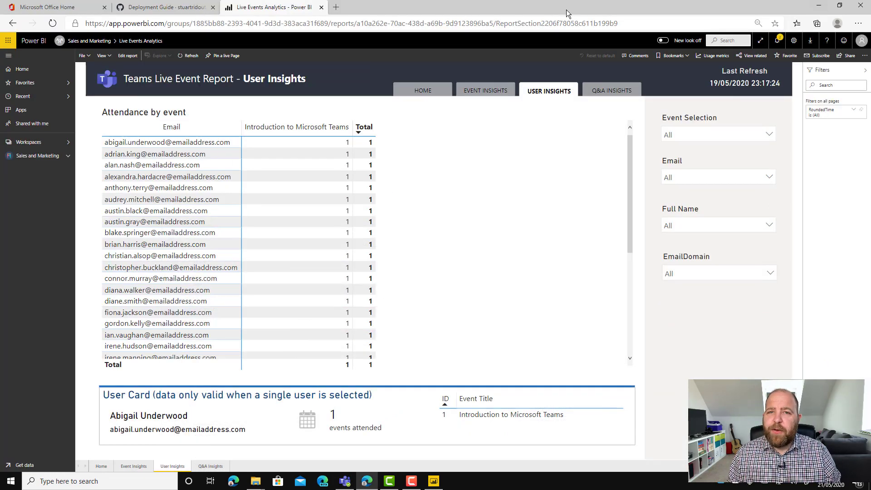
click(167, 10)
click(168, 19)
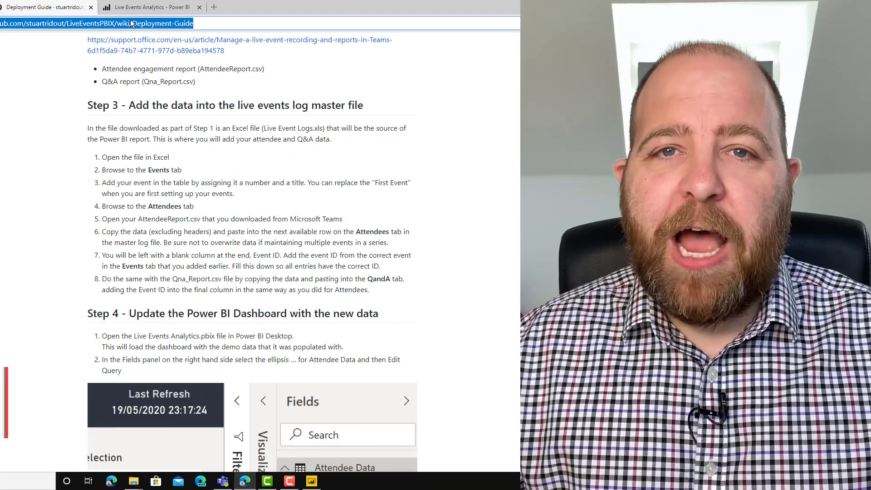
text(aka.ms/Tea)
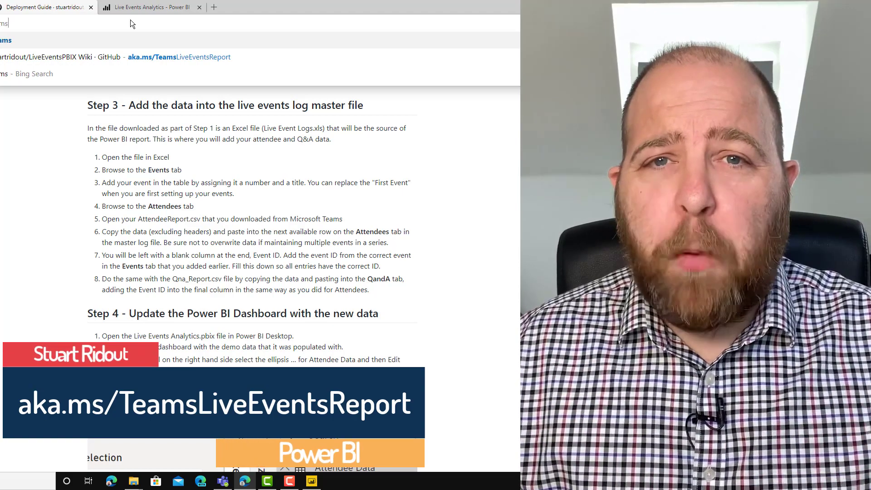
text(msLiveEventsReport)
key(Return)
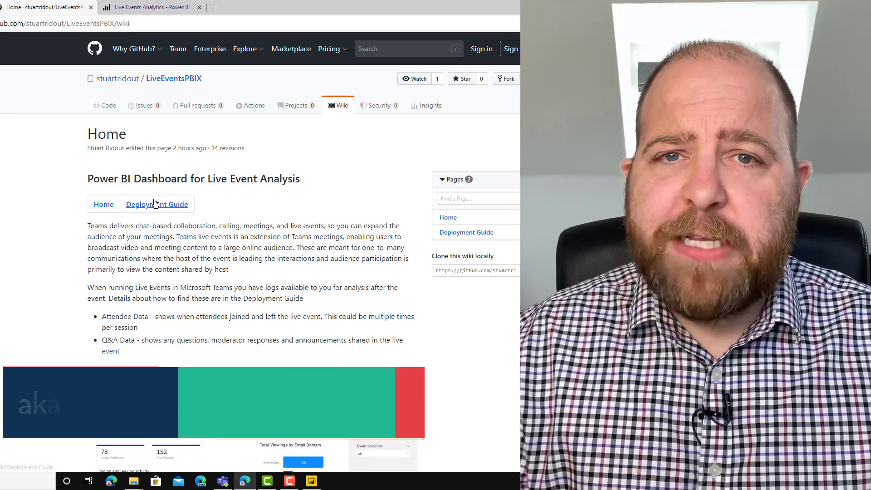
click(155, 204)
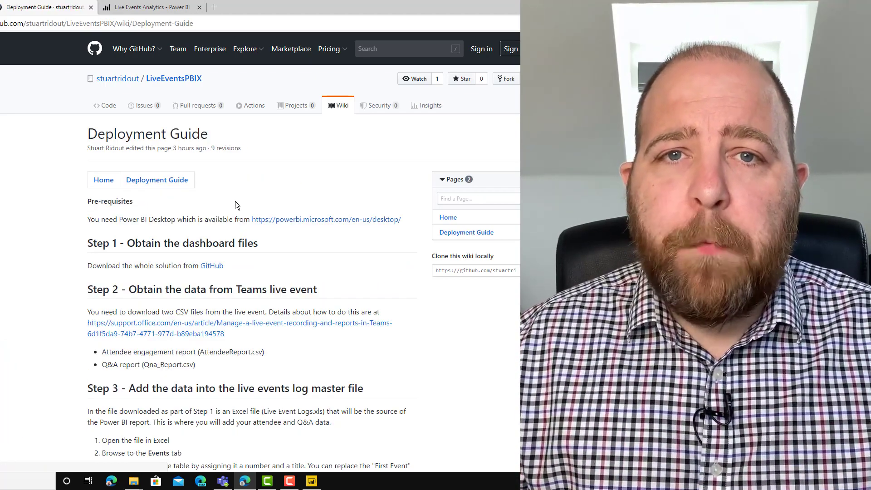